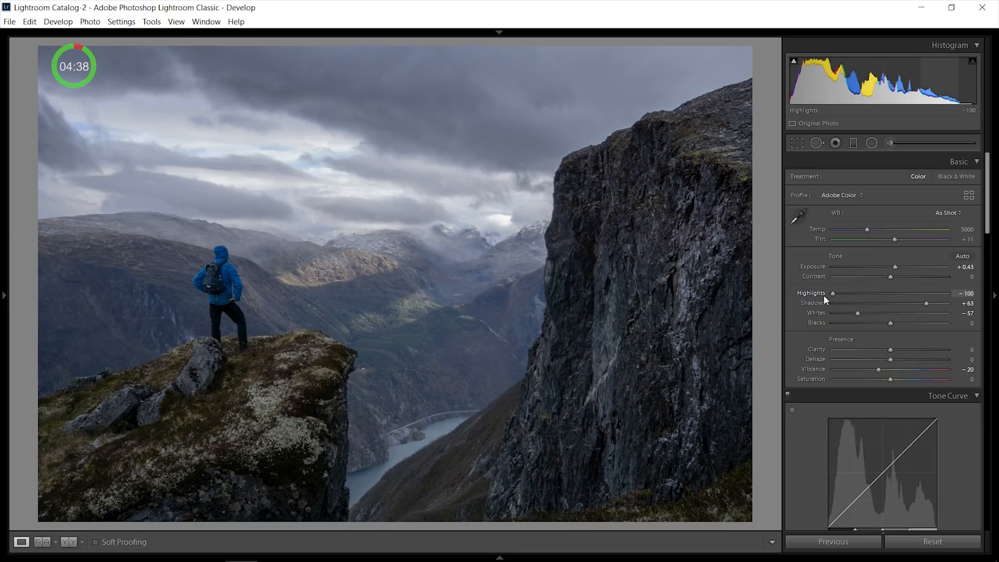
# Inspect the clouds up close, then draw a slightly tilted graduated filter from the sky down to the distant mountains
pyautogui.click(262, 160)
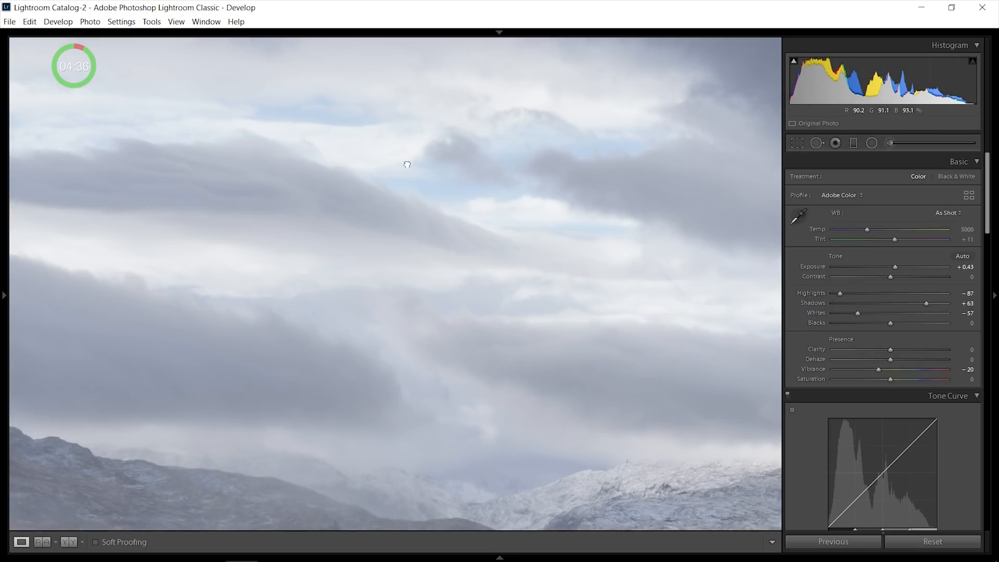
pyautogui.click(407, 164)
pyautogui.press('m')
pyautogui.moveTo(313, 175)
pyautogui.mouseDown()
pyautogui.moveTo(352, 278)
pyautogui.moveTo(335, 335)
pyautogui.mouseUp()
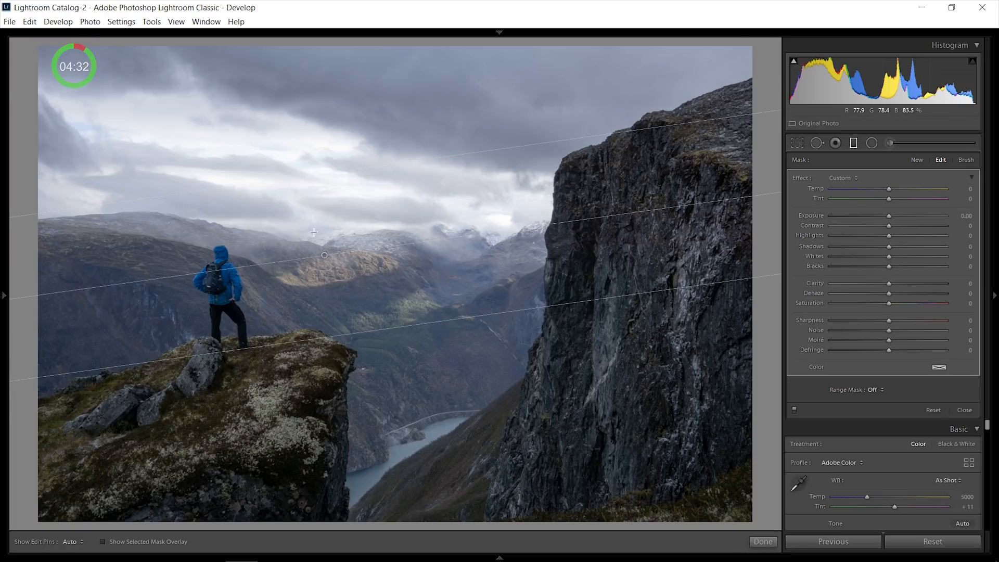
pyautogui.moveTo(325, 255); pyautogui.dragTo(325, 237)
# Set the graduated filter's Clarity to -42 and Highlights to -23, and finish editing the filter
pyautogui.moveTo(878, 285); pyautogui.dragTo(865, 284)
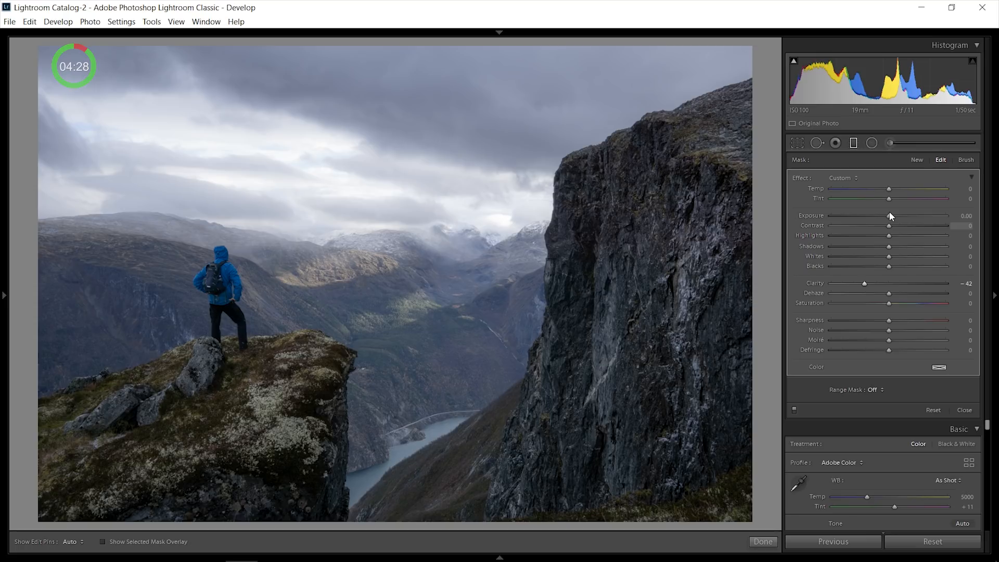
pyautogui.moveTo(860, 239); pyautogui.dragTo(875, 241)
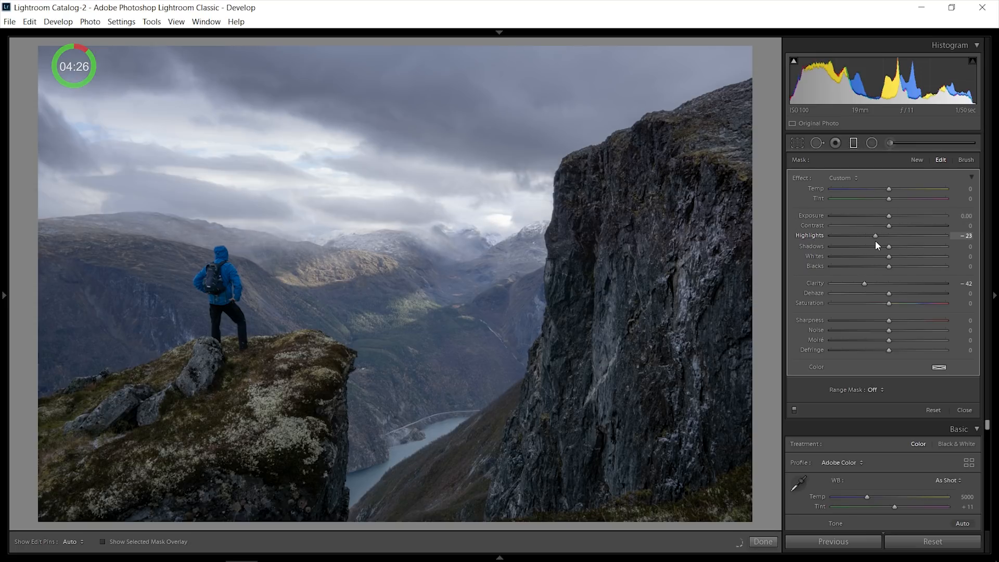
pyautogui.click(853, 143)
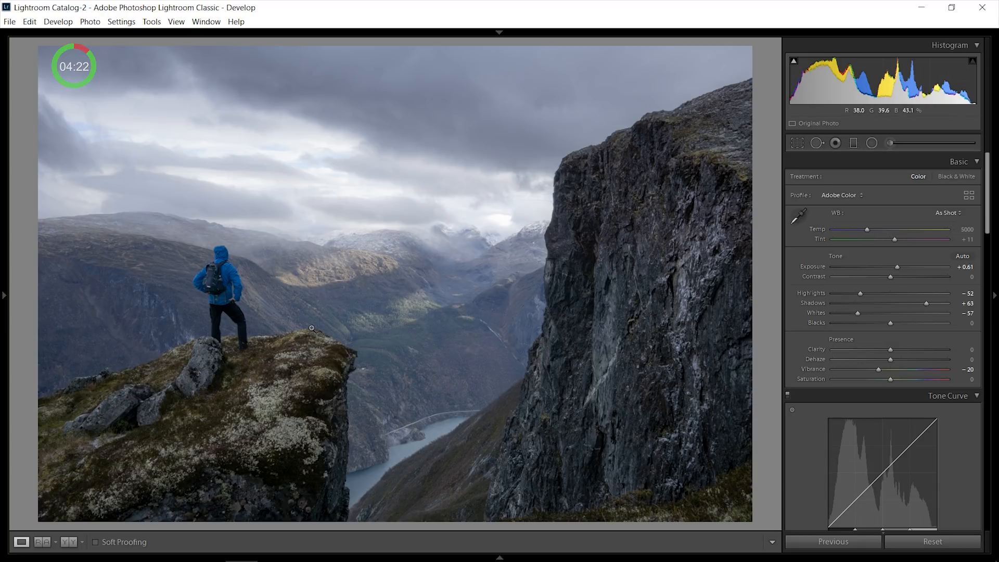
# Warm the photo's white balance temperature and split-tone the highlights with hue 42 and saturation 29
pyautogui.moveTo(869, 229); pyautogui.dragTo(959, 229)
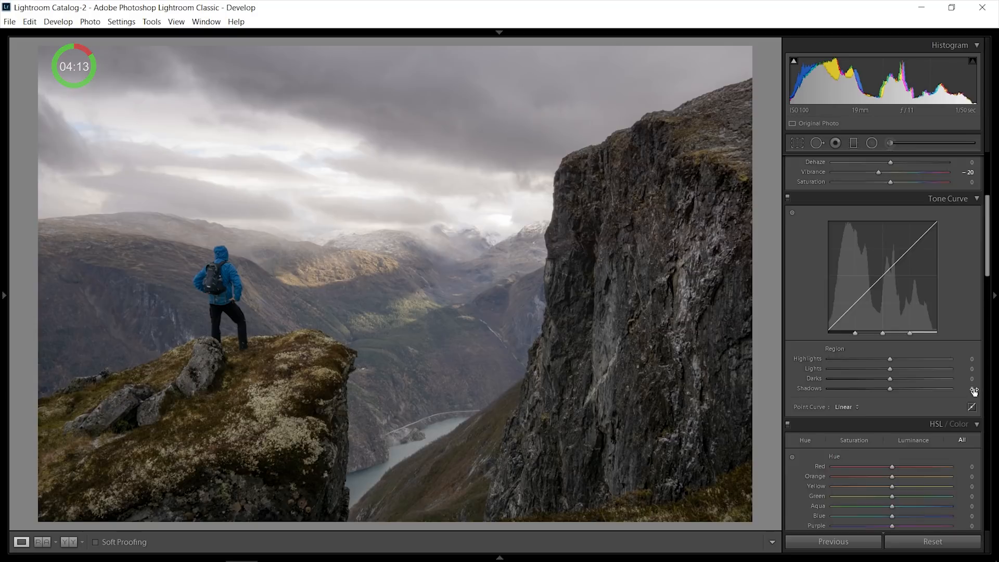
pyautogui.scroll(-5, 973, 388)
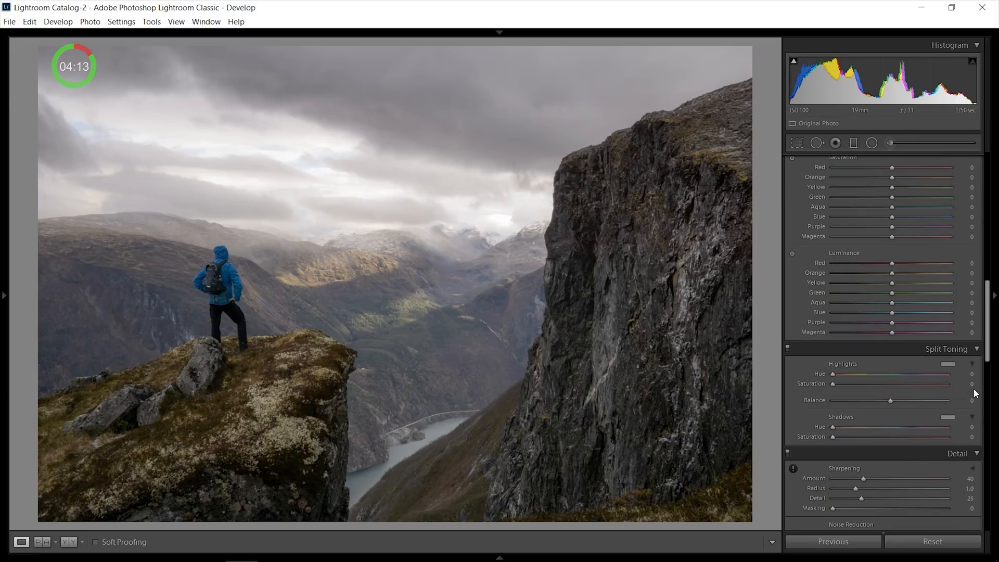
pyautogui.click(948, 364)
pyautogui.moveTo(762, 370); pyautogui.dragTo(760, 353)
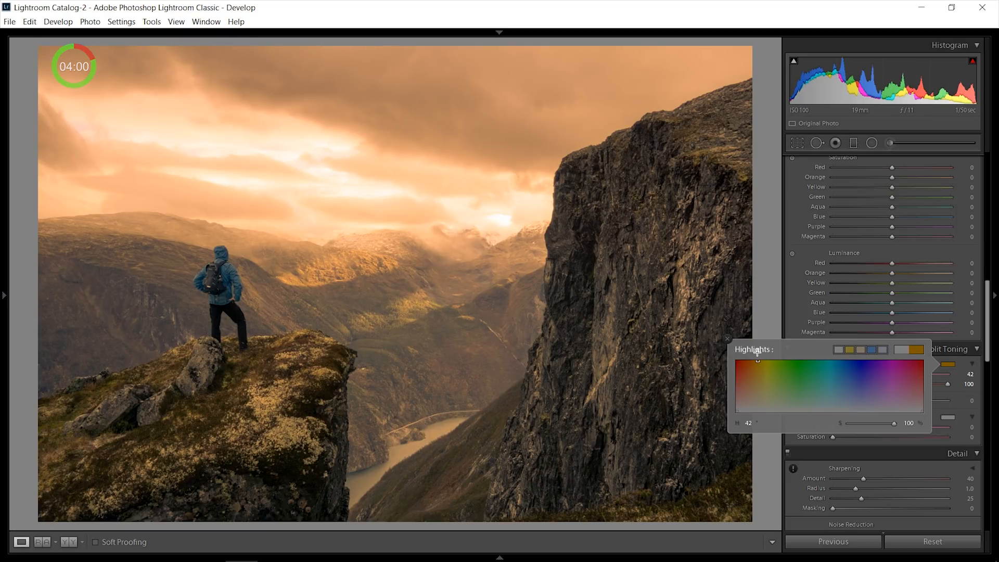
pyautogui.moveTo(893, 423); pyautogui.dragTo(861, 426)
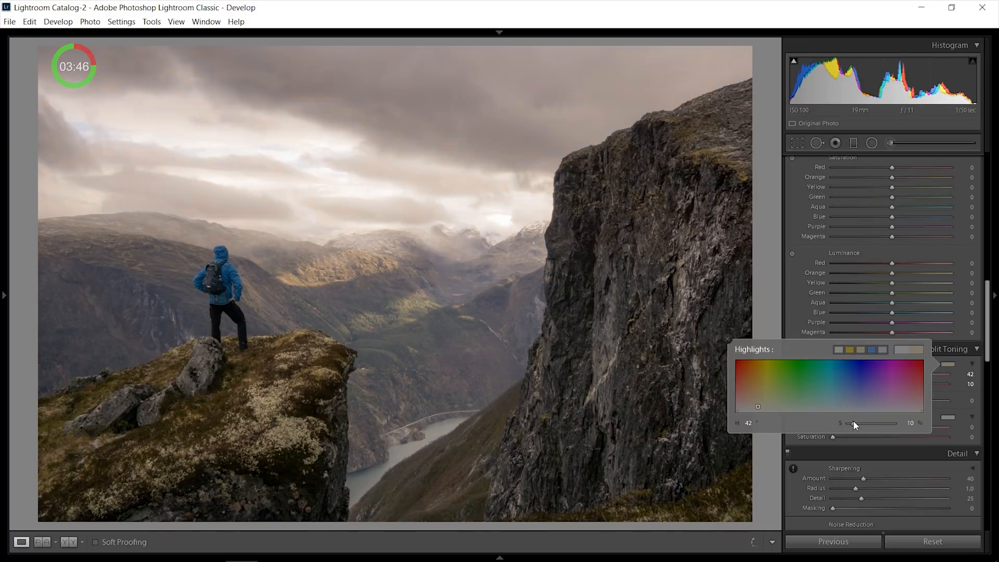
pyautogui.moveTo(853, 424); pyautogui.dragTo(862, 424)
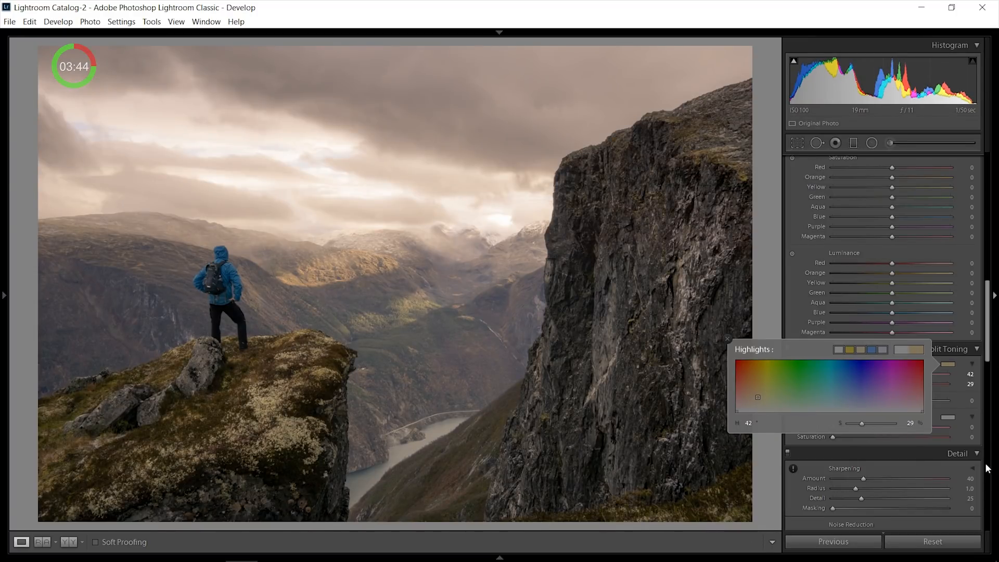
# Split-tone the shadows blue with hue 204 and saturation 49
pyautogui.click(948, 417)
pyautogui.moveTo(826, 416); pyautogui.dragTo(847, 410)
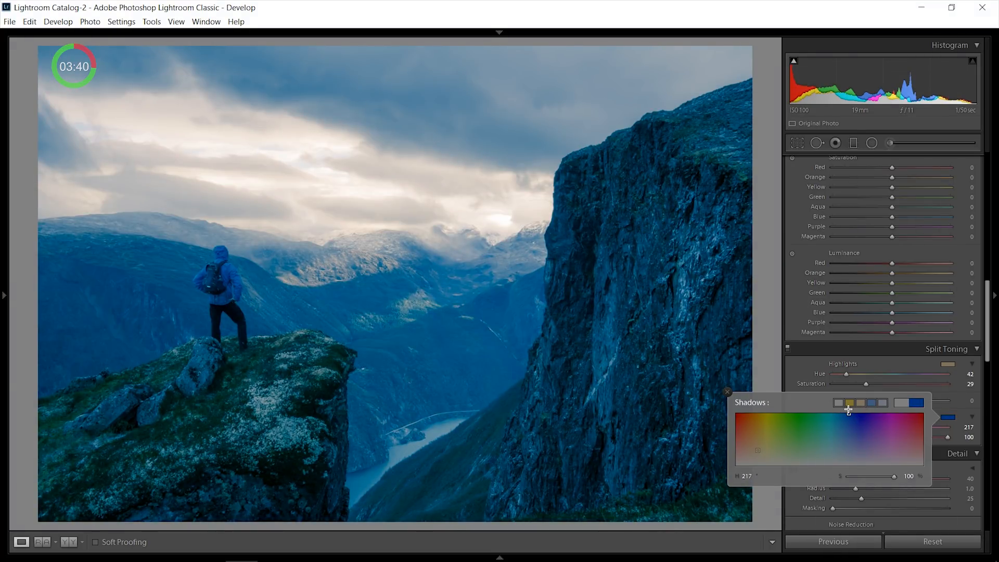
pyautogui.moveTo(880, 475)
pyautogui.mouseDown()
pyautogui.moveTo(840, 470)
pyautogui.moveTo(873, 476)
pyautogui.mouseUp()
pyautogui.moveTo(846, 442); pyautogui.dragTo(842, 435)
pyautogui.moveTo(874, 475); pyautogui.dragTo(871, 473)
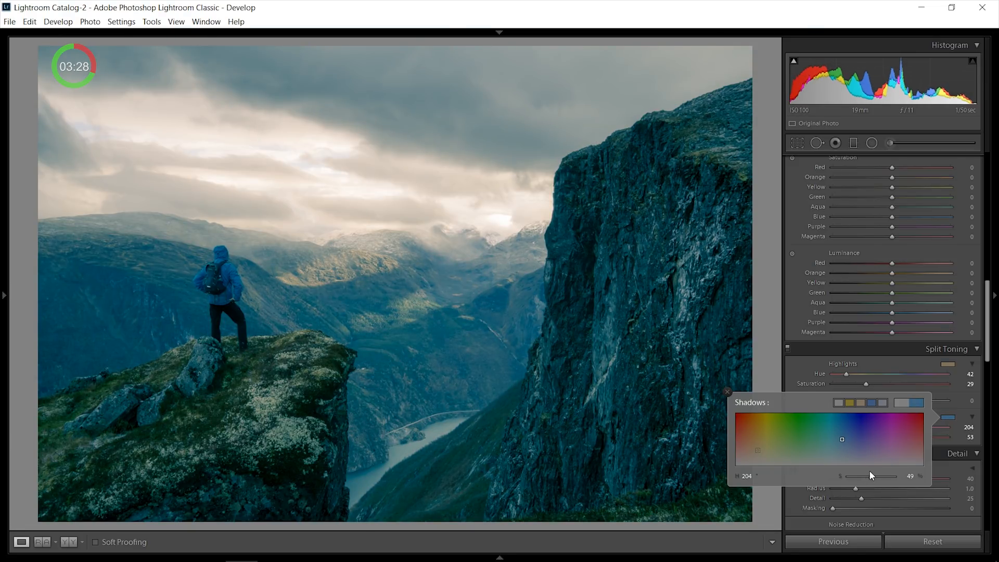
pyautogui.click(727, 397)
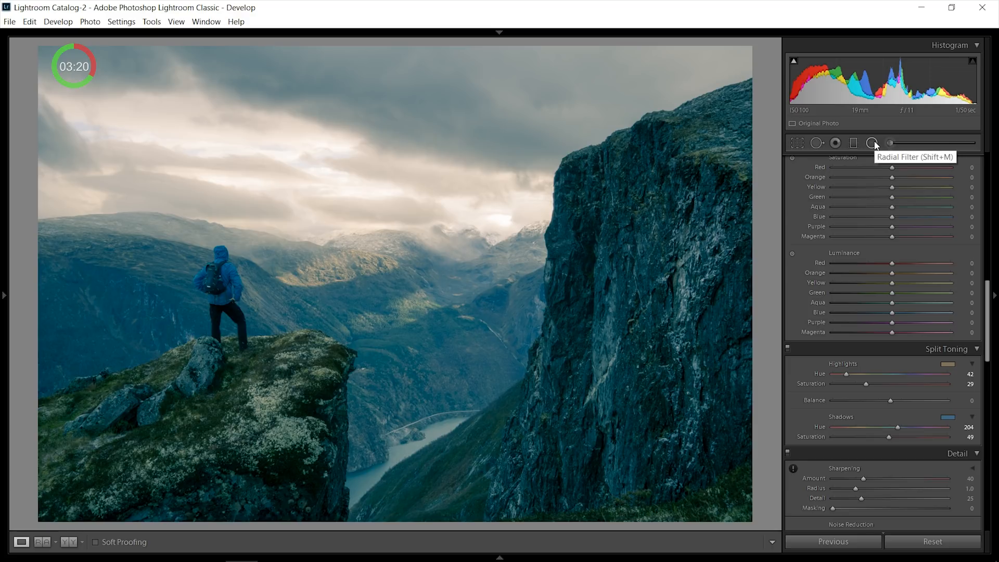
# Place a wide elliptical radial filter over the bright sky above the hiker and give it an orange colour with Tint 26
pyautogui.click(872, 143)
pyautogui.moveTo(500, 259); pyautogui.dragTo(557, 262)
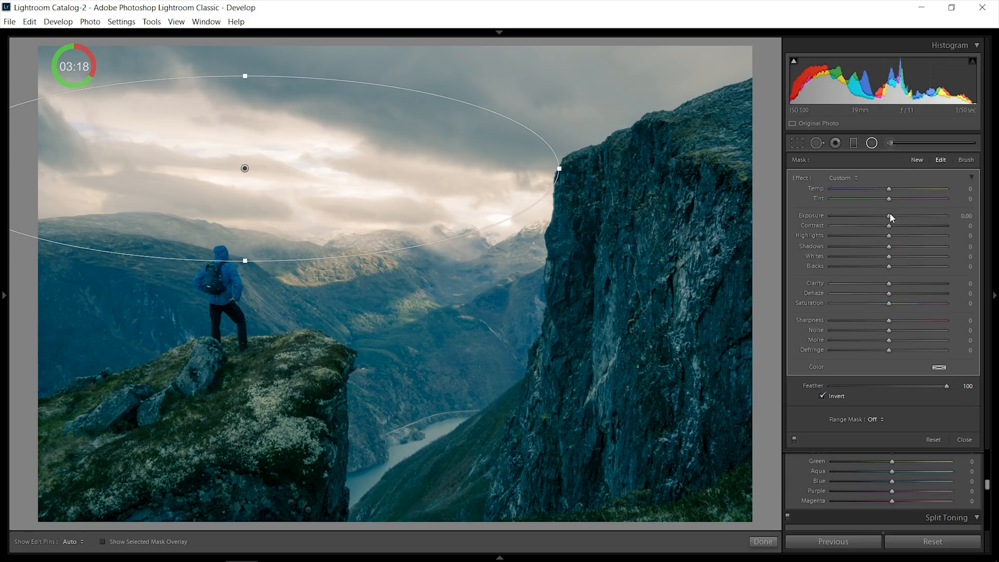
pyautogui.click(939, 368)
pyautogui.moveTo(821, 370); pyautogui.dragTo(750, 374)
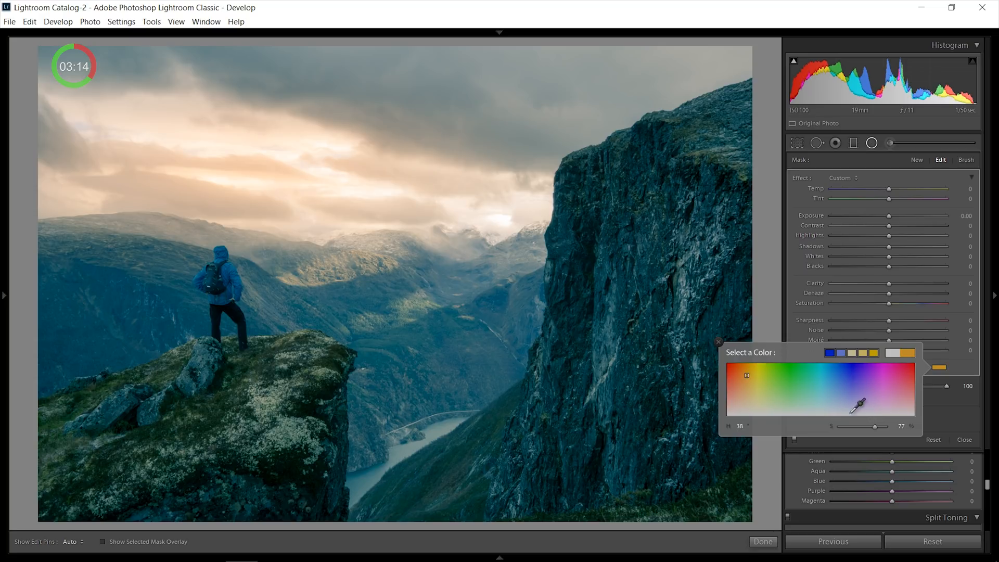
pyautogui.click(718, 342)
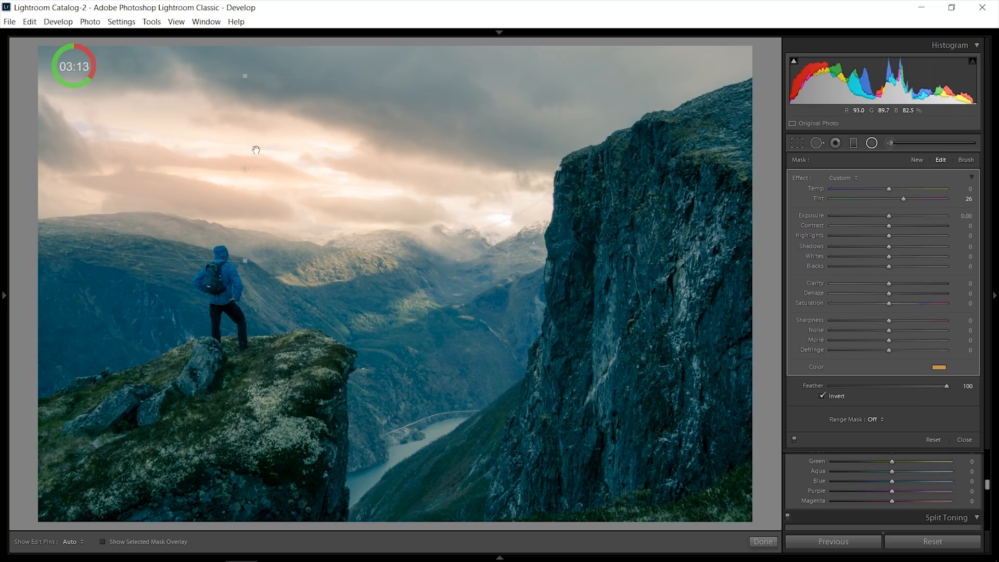
# Reposition the orange radial filter slightly closer to the horizon, and set its Highlights to -10 with slightly reduced Saturation
pyautogui.moveTo(268, 163); pyautogui.dragTo(306, 180)
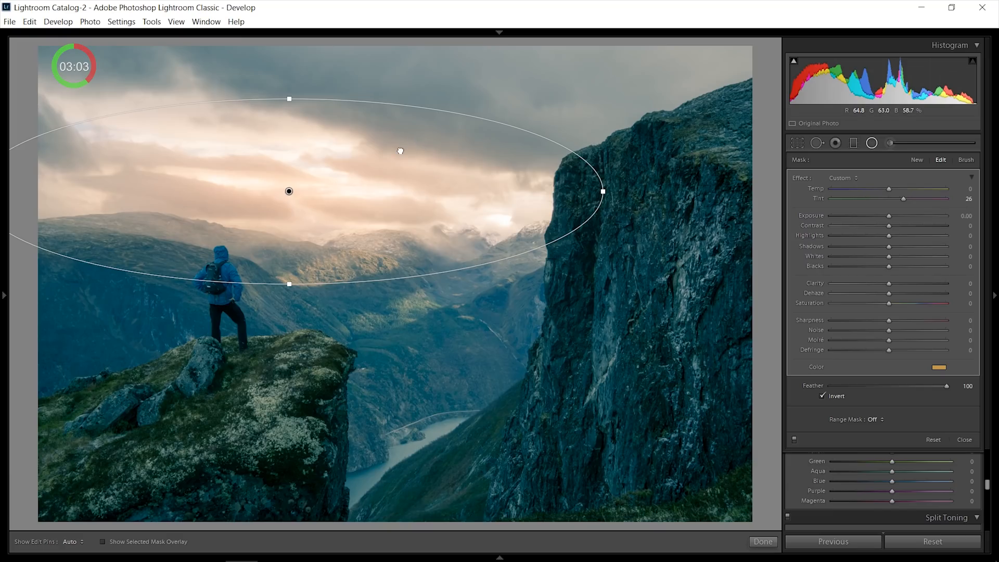
pyautogui.moveTo(400, 151); pyautogui.dragTo(388, 132)
pyautogui.moveTo(869, 233); pyautogui.dragTo(884, 239)
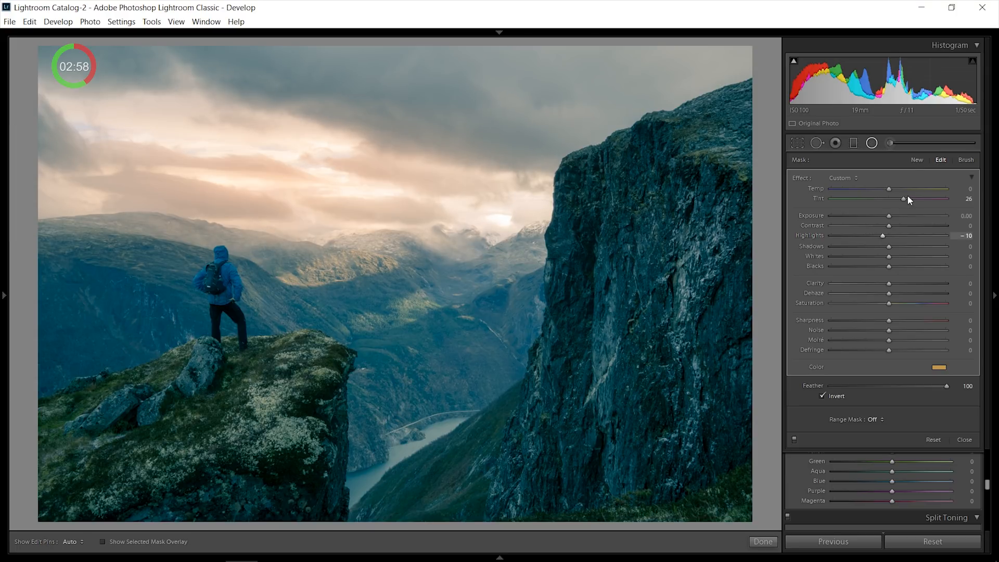
pyautogui.moveTo(888, 302); pyautogui.dragTo(878, 303)
# Duplicate the orange radial filter onto the dark clouds above the cliff and reset the copy's Tint, Saturation and Highlights
pyautogui.rightClick(361, 191)
pyautogui.moveTo(362, 200); pyautogui.dragTo(566, 134)
pyautogui.doubleClick(817, 198)
pyautogui.doubleClick(809, 303)
pyautogui.doubleClick(810, 234)
# Colour the radial filter above the cliff blue with hue 238 and saturation 69
pyautogui.click(939, 367)
pyautogui.moveTo(798, 381)
pyautogui.mouseDown()
pyautogui.moveTo(795, 370)
pyautogui.moveTo(857, 373)
pyautogui.moveTo(849, 366)
pyautogui.mouseUp()
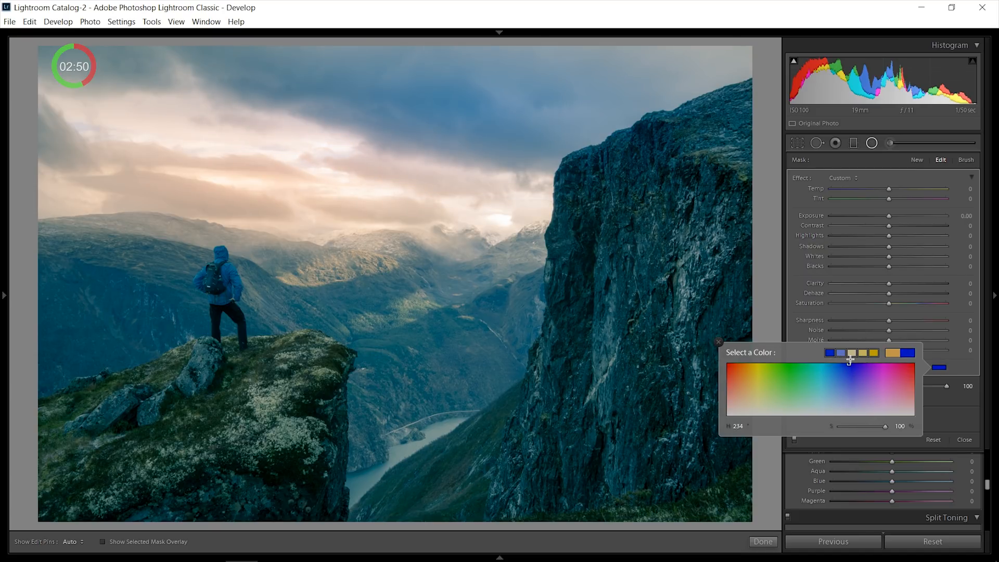
pyautogui.moveTo(884, 426); pyautogui.dragTo(870, 426)
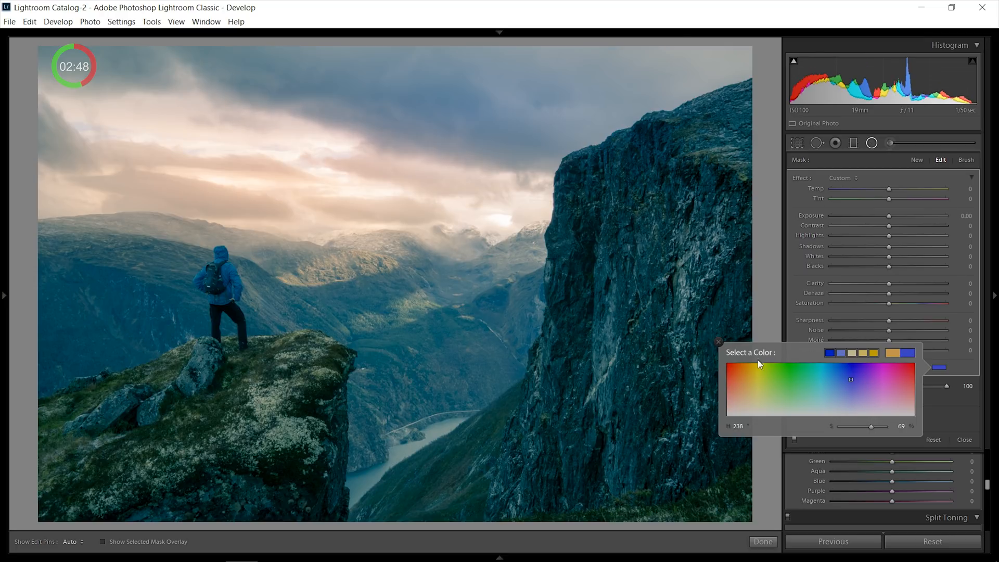
pyautogui.click(719, 343)
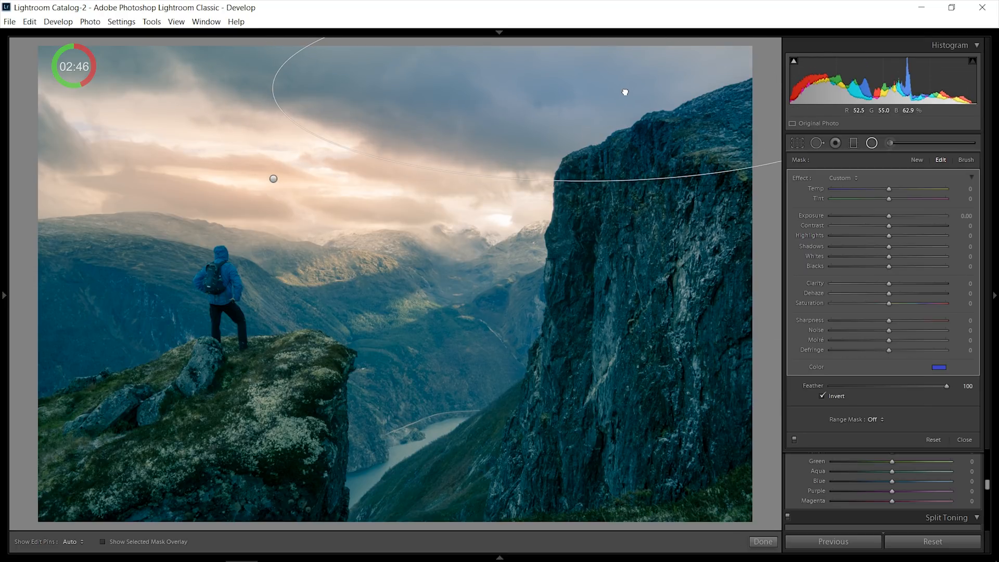
# Duplicate the blue radial filter onto the middle of the sky and colour the copy light blue with hue 199 and saturation 30
pyautogui.rightClick(647, 70)
pyautogui.click(664, 80)
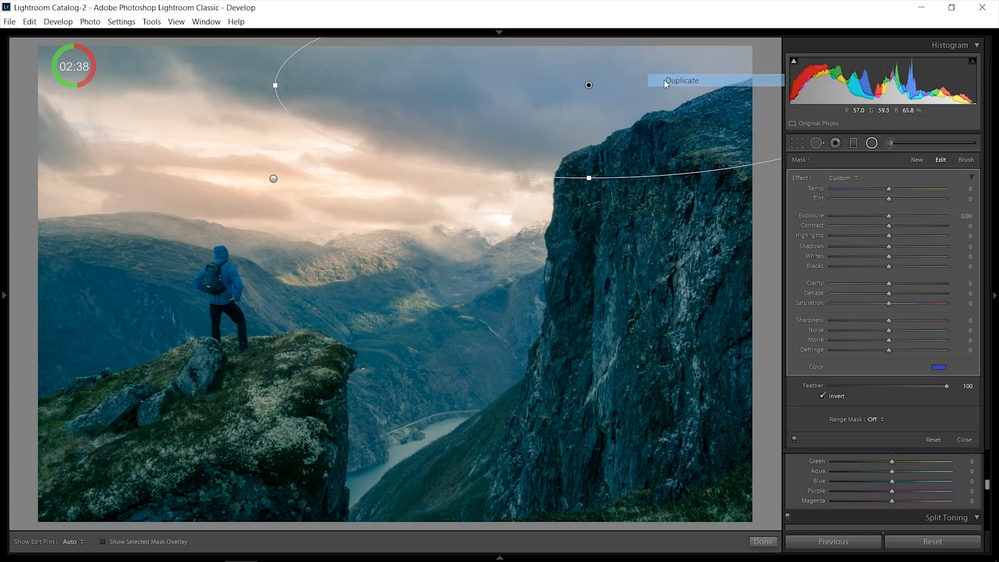
pyautogui.moveTo(482, 142); pyautogui.dragTo(442, 146)
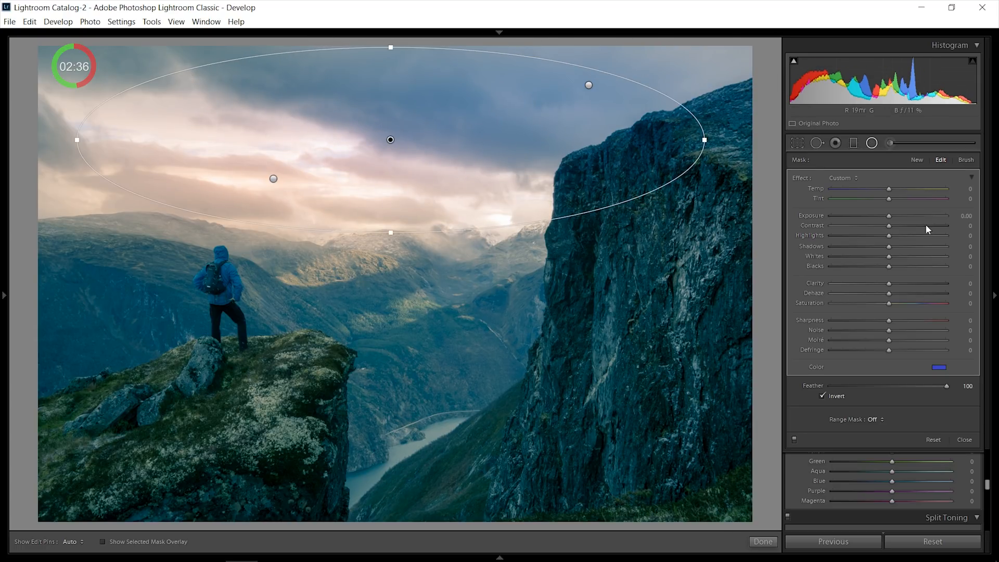
pyautogui.click(938, 367)
pyautogui.moveTo(850, 426)
pyautogui.mouseDown()
pyautogui.moveTo(868, 426)
pyautogui.moveTo(853, 427)
pyautogui.mouseUp()
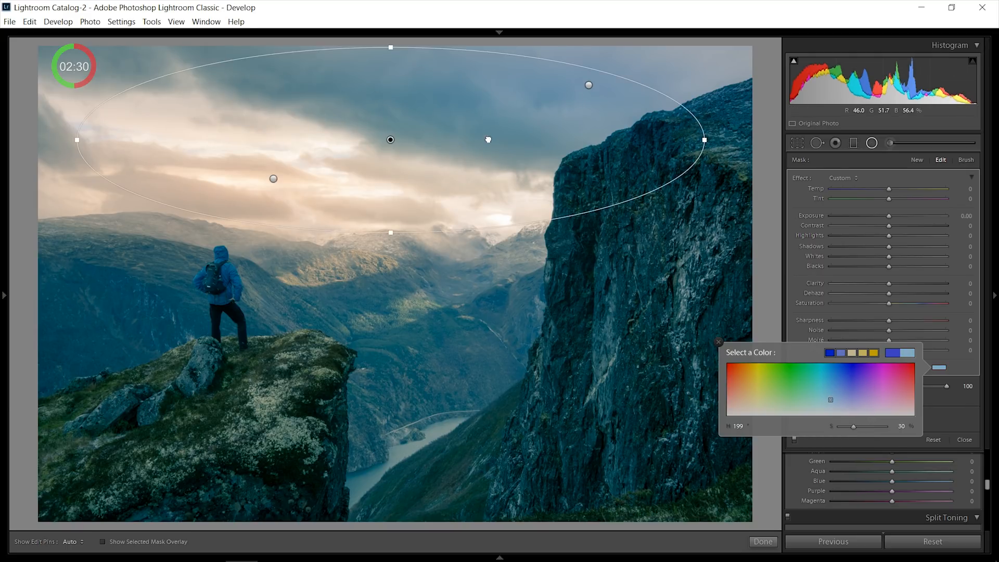
# Duplicate the light blue radial filter and move the copy over the clouds at the photo's left edge
pyautogui.rightClick(525, 150)
pyautogui.click(550, 161)
pyautogui.moveTo(414, 186); pyautogui.dragTo(275, 148)
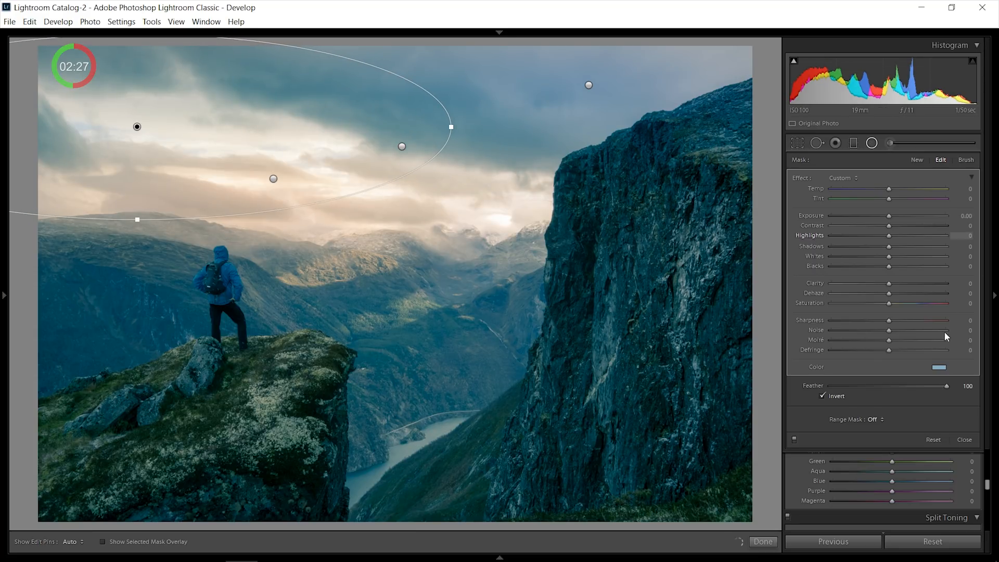
# Colour the leftmost sky filter magenta with hue 300 and saturation 39, shift it slightly up and right, and finish editing it
pyautogui.click(938, 367)
pyautogui.click(735, 373)
pyautogui.moveTo(751, 377); pyautogui.dragTo(890, 371)
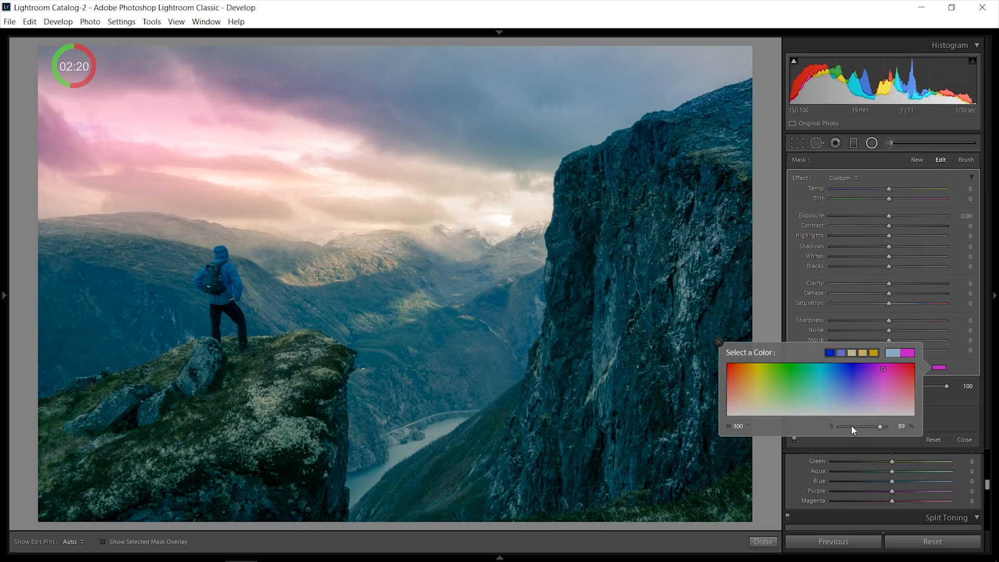
pyautogui.moveTo(851, 426); pyautogui.dragTo(827, 423)
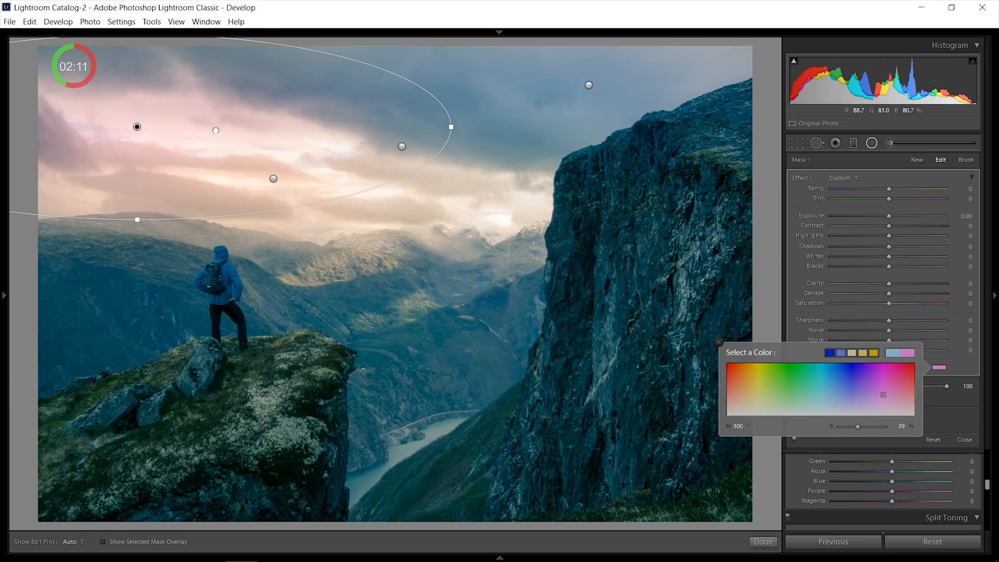
pyautogui.click(233, 110)
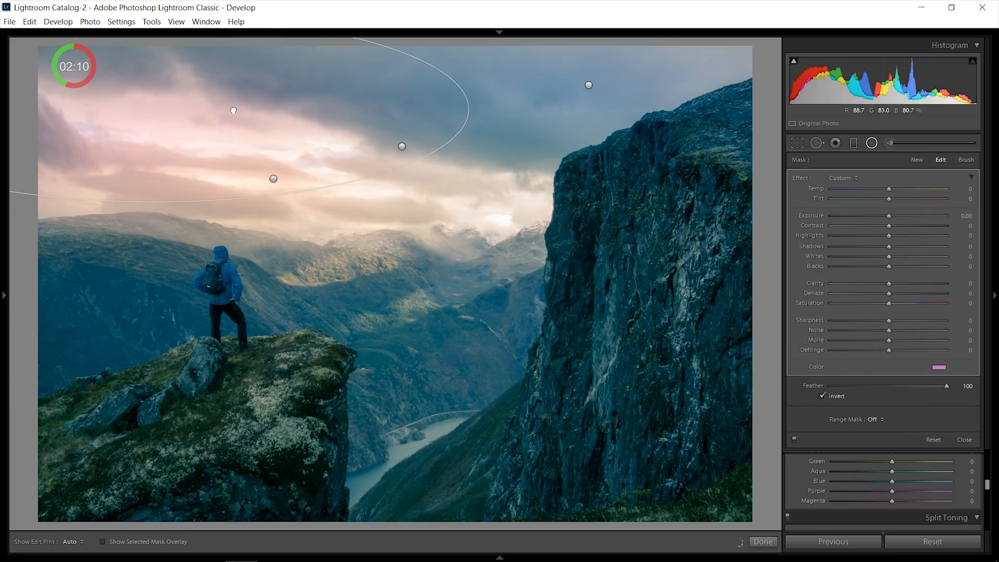
pyautogui.click(872, 144)
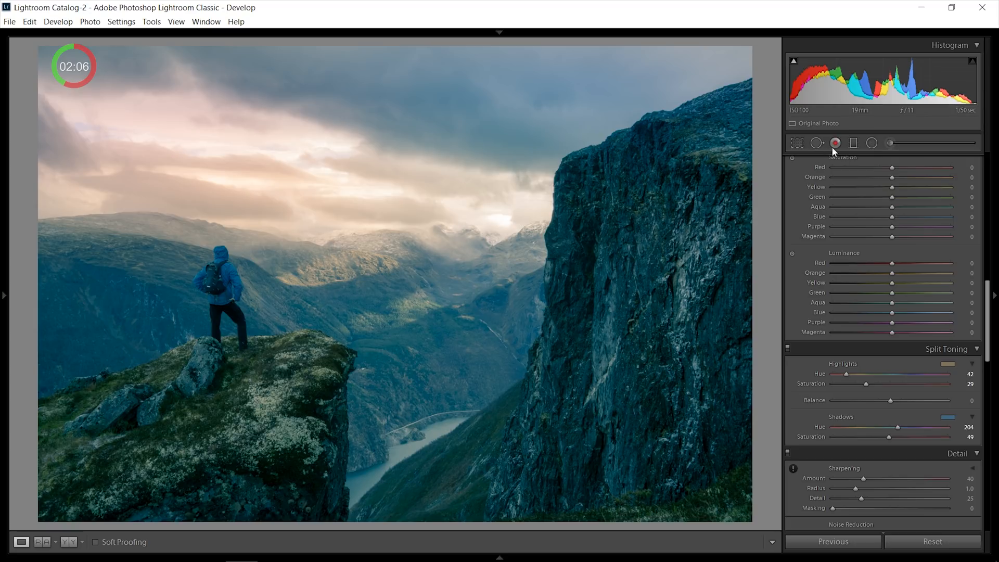
# Add a large round radial filter around the horizon with Exposure 1.00, Temp 57 and Tint 21
pyautogui.scroll(10, 944, 317)
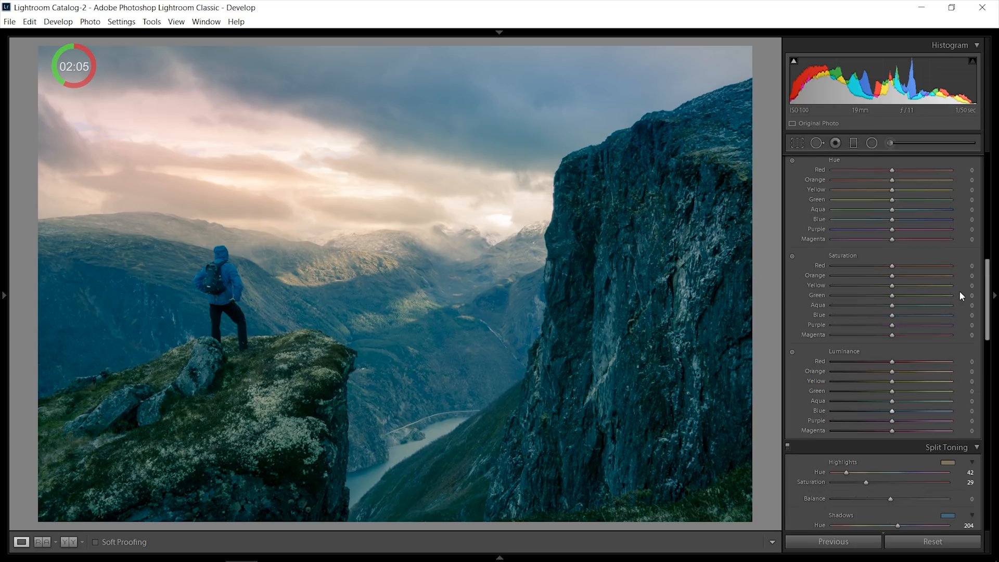
pyautogui.click(872, 144)
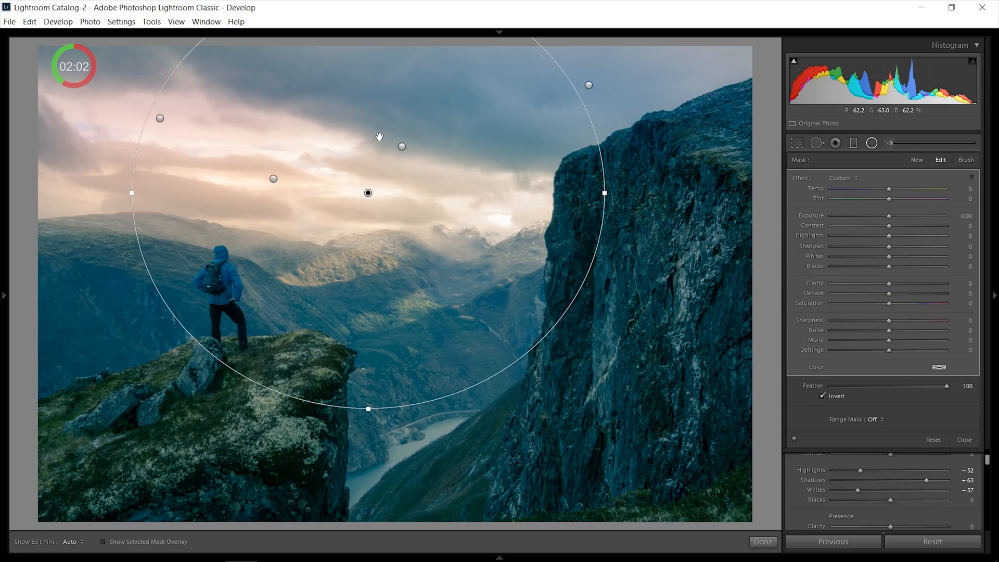
pyautogui.click(902, 215)
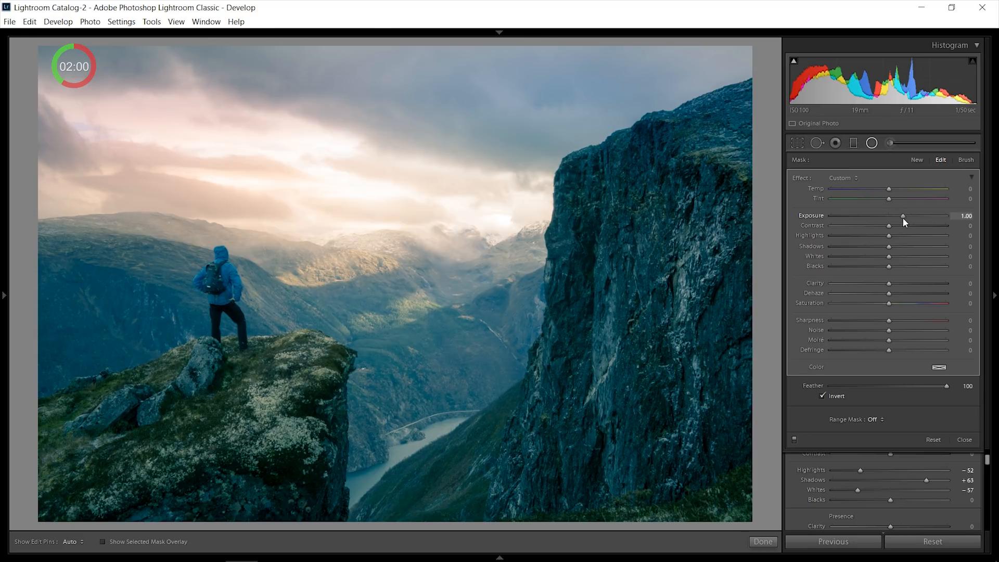
pyautogui.moveTo(912, 190); pyautogui.dragTo(921, 190)
pyautogui.click(900, 199)
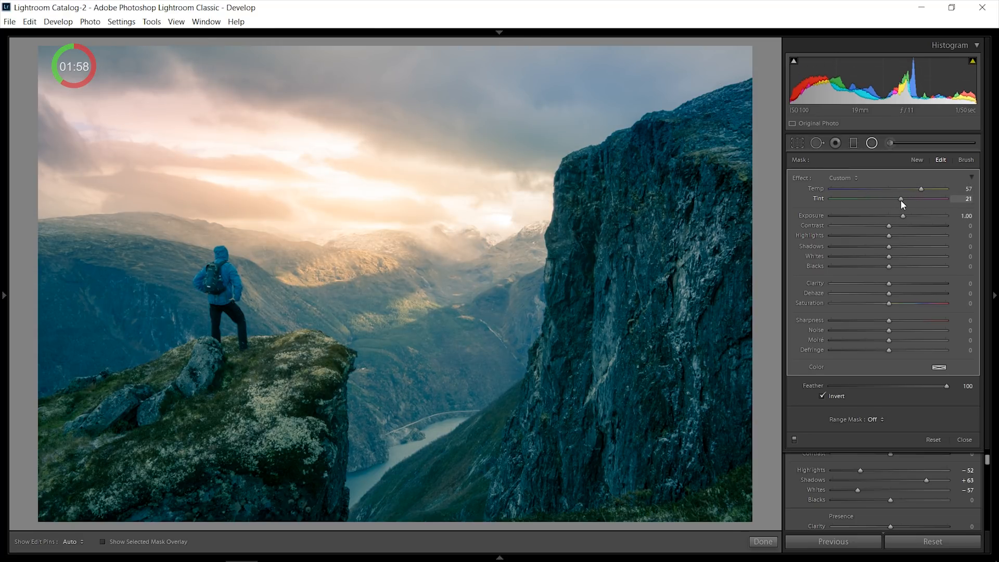
# Move the warm round filter down over the valley, reduce its height from above, and set Whites to 40
pyautogui.moveTo(368, 193); pyautogui.dragTo(415, 296)
pyautogui.moveTo(888, 256); pyautogui.dragTo(911, 256)
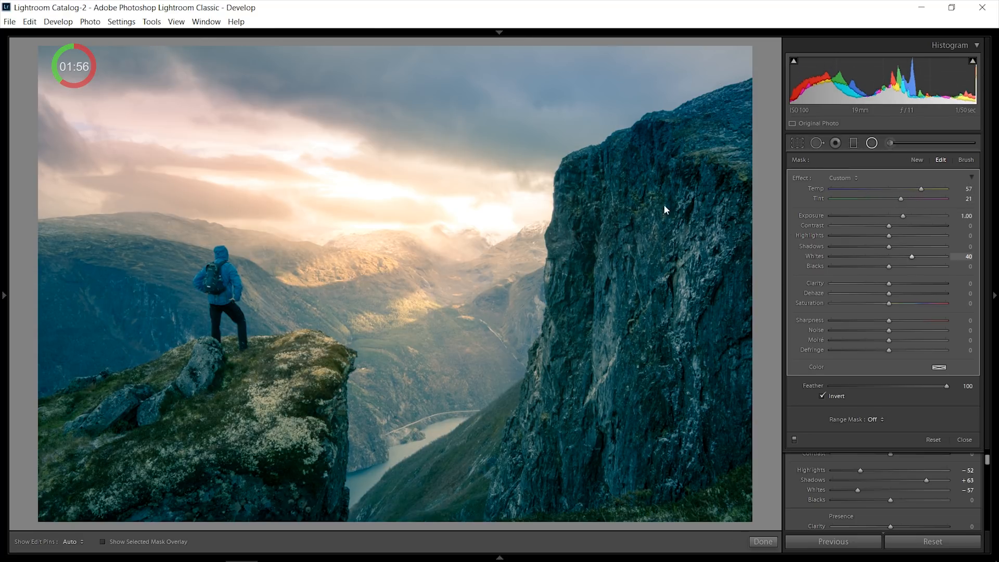
pyautogui.moveTo(416, 81); pyautogui.dragTo(436, 164)
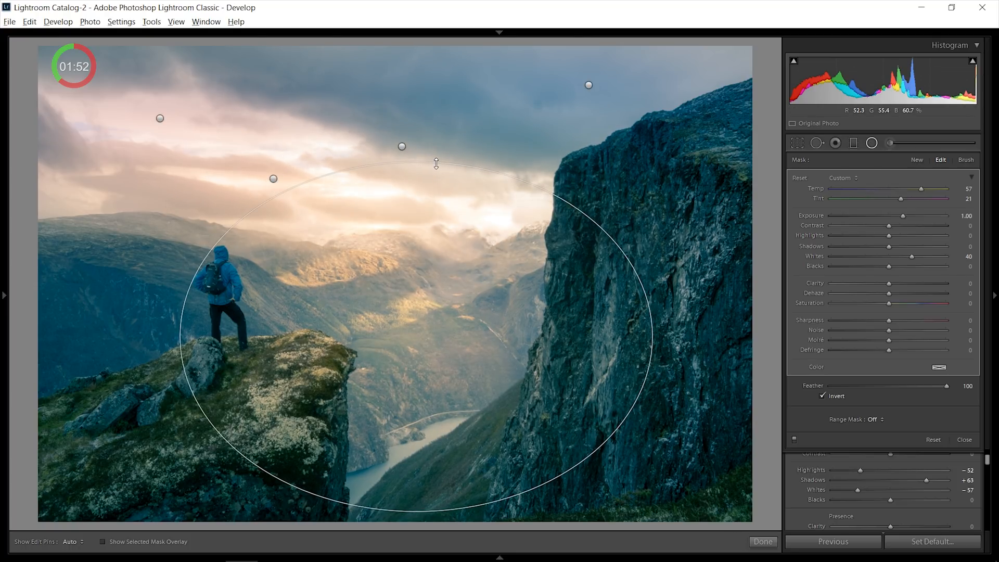
# Add a tilted oval radial filter centred on the hiker and stretch it over the surrounding slope
pyautogui.click(492, 205)
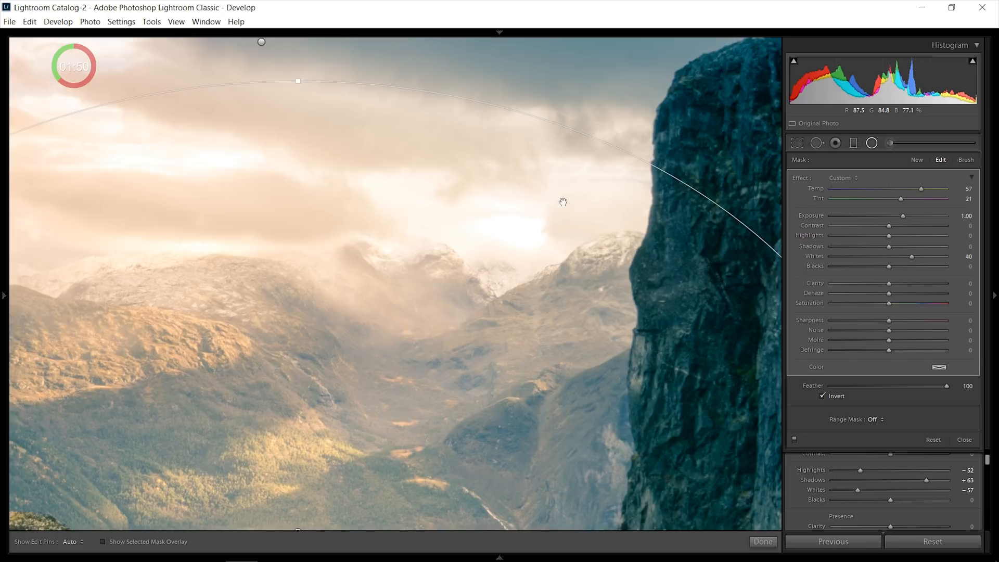
pyautogui.click(494, 206)
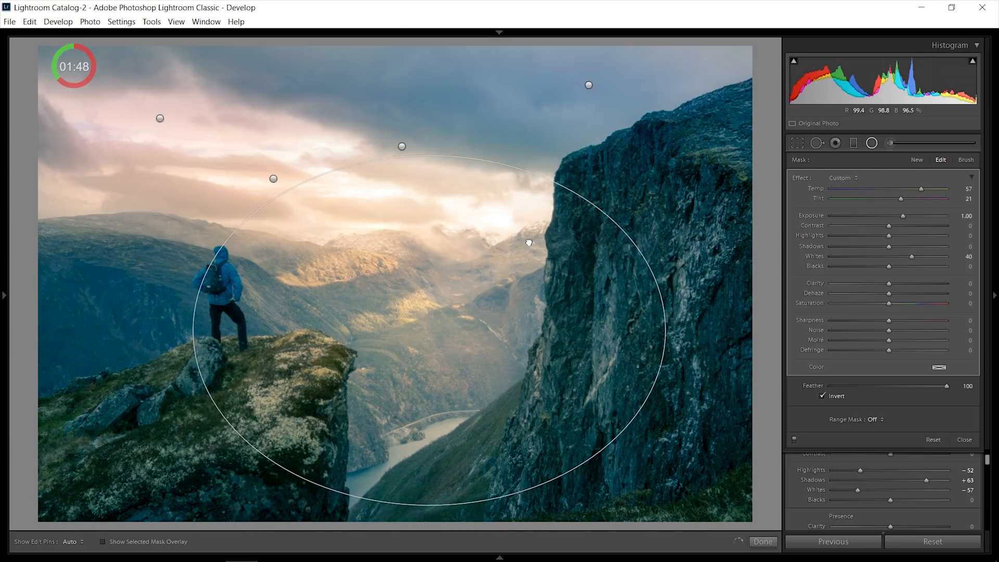
pyautogui.click(871, 142)
pyautogui.hotkey('shift', 'm')
pyautogui.moveTo(209, 211)
pyautogui.mouseDown()
pyautogui.moveTo(468, 350)
pyautogui.moveTo(470, 363)
pyautogui.mouseUp()
pyautogui.click(276, 253)
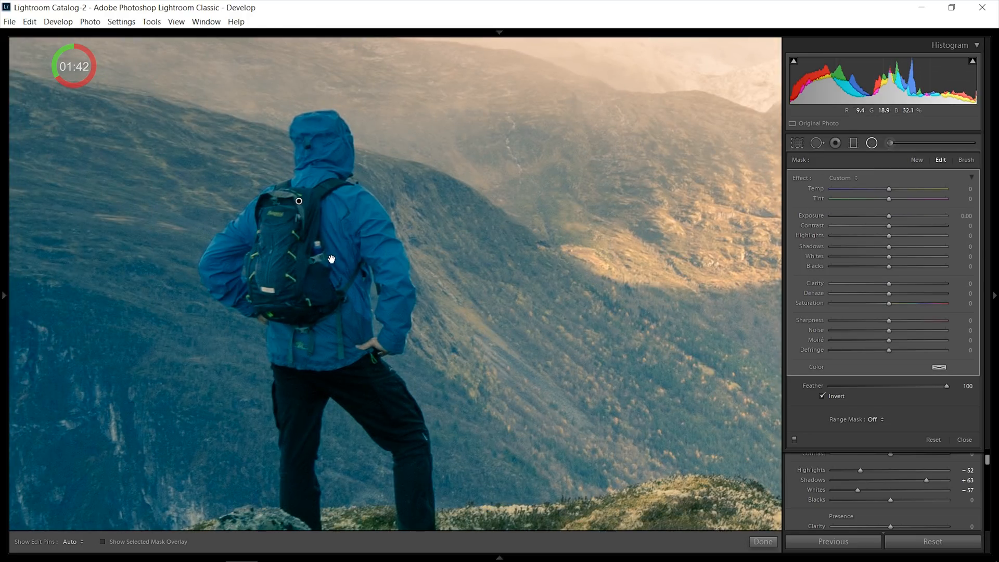
pyautogui.click(331, 258)
pyautogui.moveTo(233, 121); pyautogui.dragTo(374, 174)
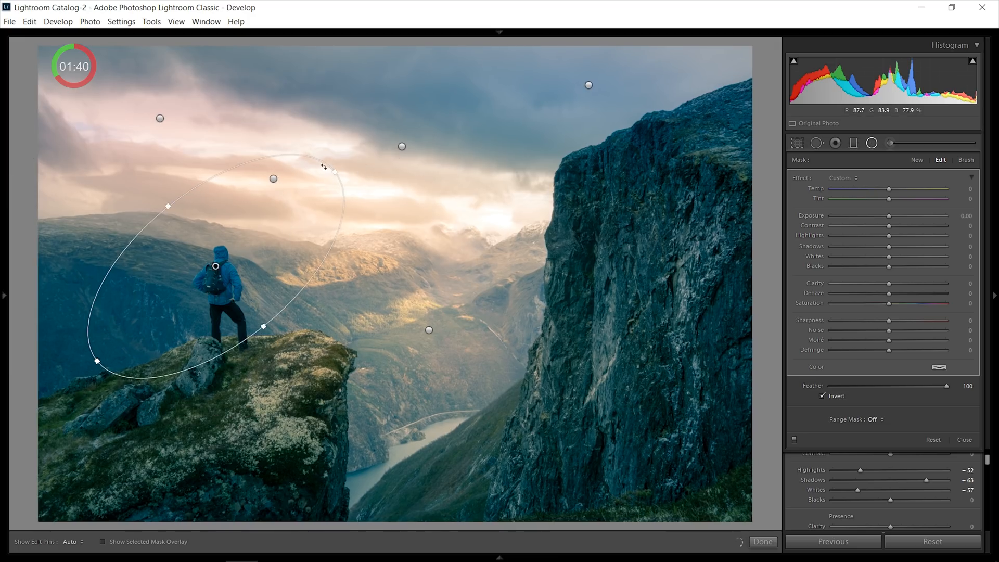
# Give the hiker filter Exposure 1.54, Clarity -29 and Whites -18, and enlarge it down and right over the cliff edge
pyautogui.click(910, 217)
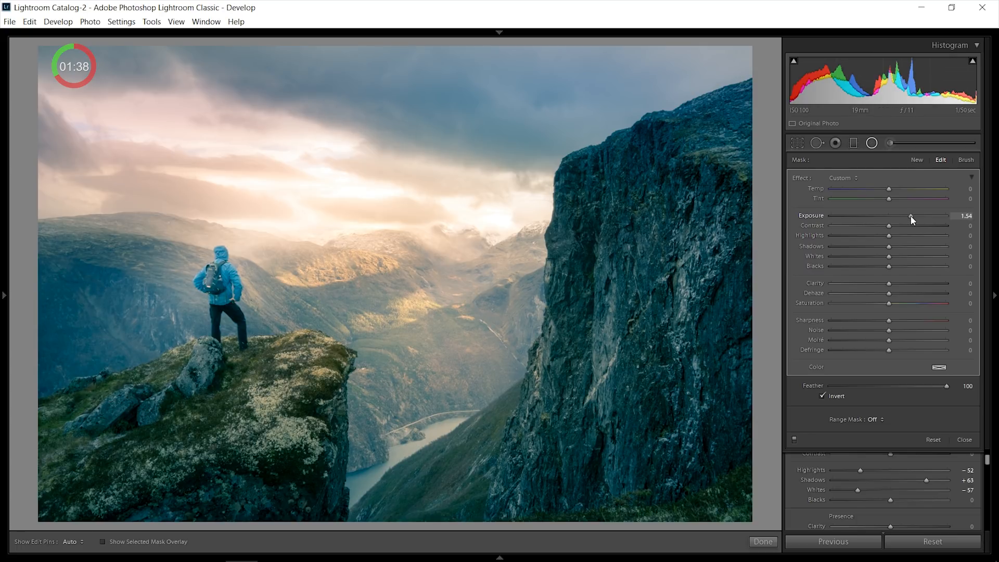
pyautogui.click(877, 284)
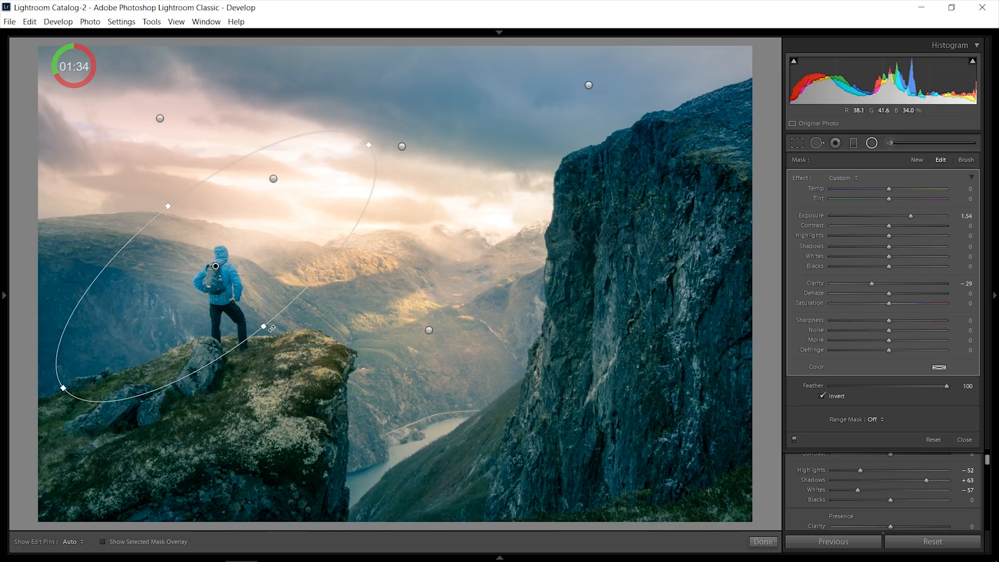
pyautogui.moveTo(264, 326); pyautogui.dragTo(273, 338)
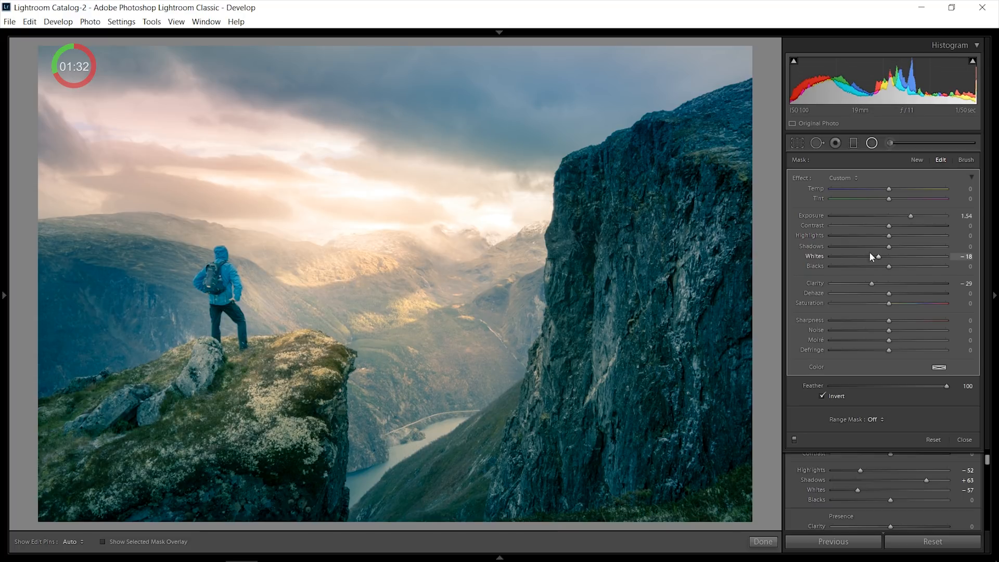
pyautogui.moveTo(381, 218); pyautogui.dragTo(391, 206)
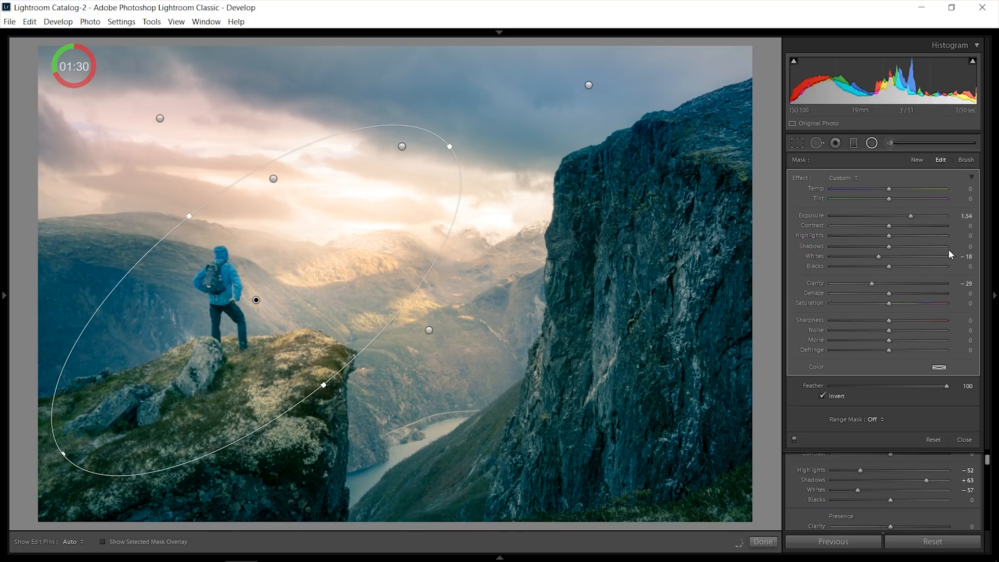
# Duplicate the hiker filter and shrink the copy to a smaller oval over the hiker and the rocks, with Whites 61
pyautogui.rightClick(320, 250)
pyautogui.click(345, 260)
pyautogui.moveTo(451, 161); pyautogui.dragTo(234, 222)
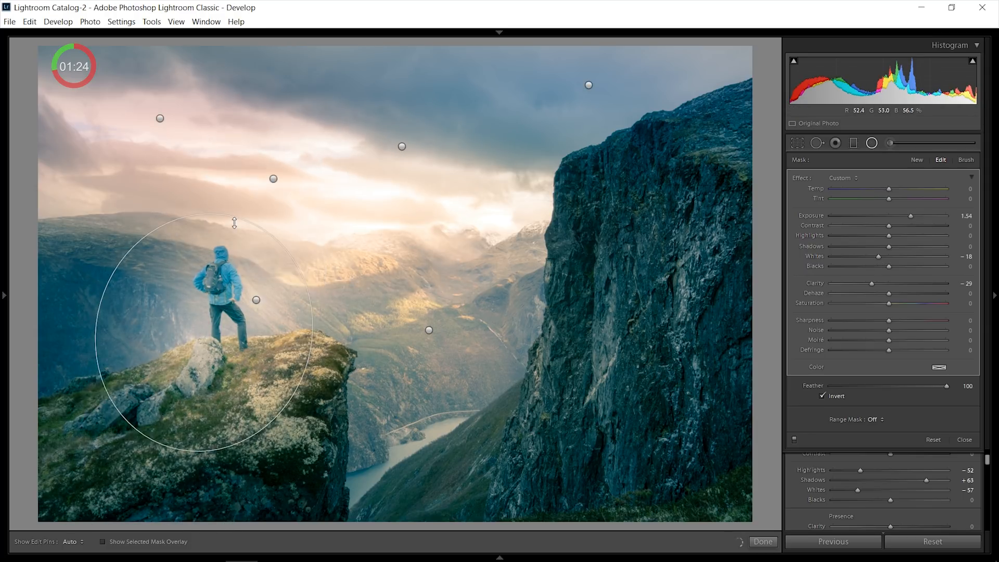
pyautogui.moveTo(307, 365); pyautogui.dragTo(274, 365)
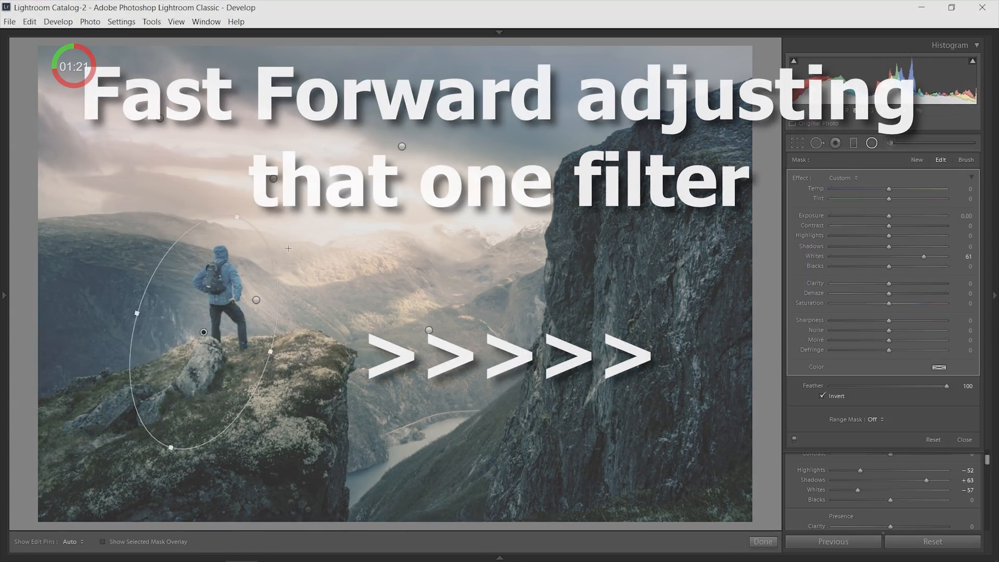
# Narrow the copied filter around the hiker further, lower its Exposure and raise its Whites
pyautogui.moveTo(138, 314); pyautogui.dragTo(184, 320)
pyautogui.moveTo(889, 215); pyautogui.dragTo(855, 246)
pyautogui.moveTo(923, 257); pyautogui.dragTo(933, 256)
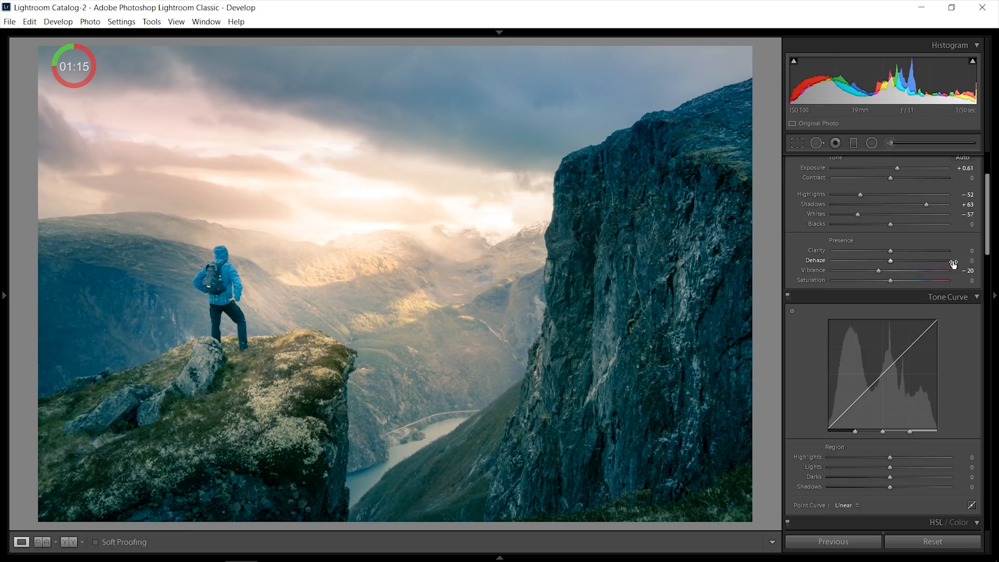
# Add a wide radial filter across the bright sky with Whites -26 and Exposure 0.27
pyautogui.scroll(3, 953, 264)
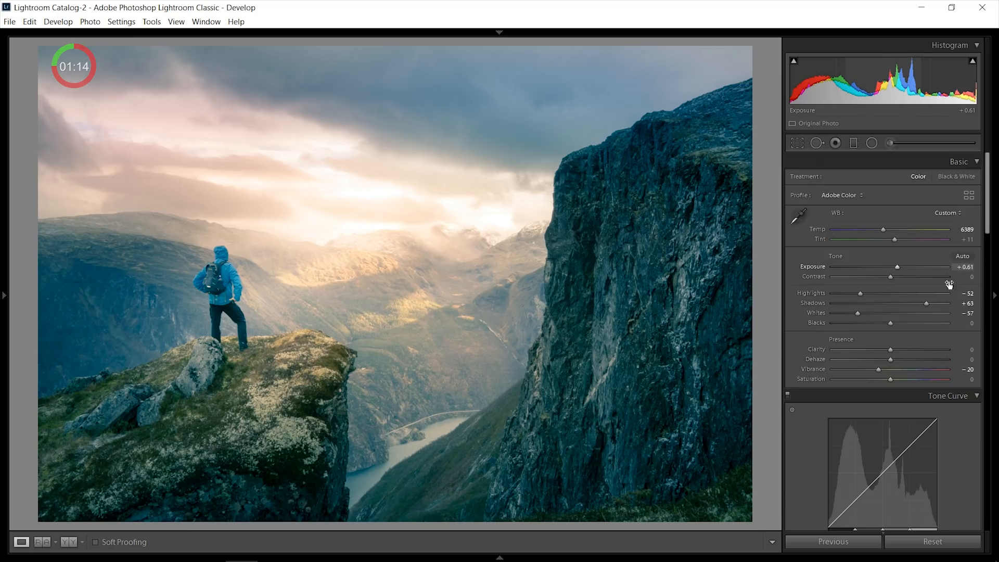
pyautogui.hotkey('shift', 'm')
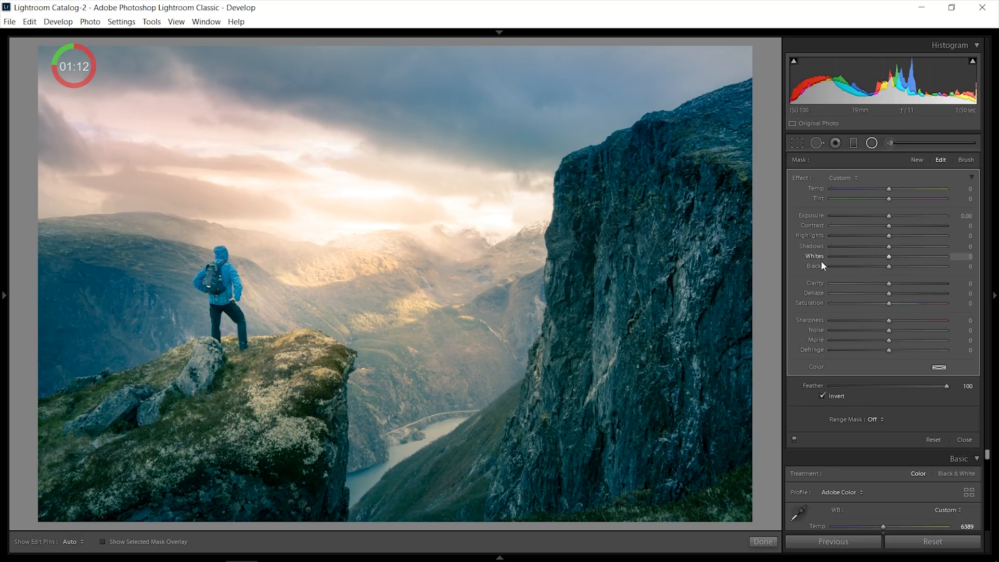
pyautogui.moveTo(859, 254)
pyautogui.mouseDown()
pyautogui.moveTo(882, 252)
pyautogui.moveTo(873, 252)
pyautogui.mouseUp()
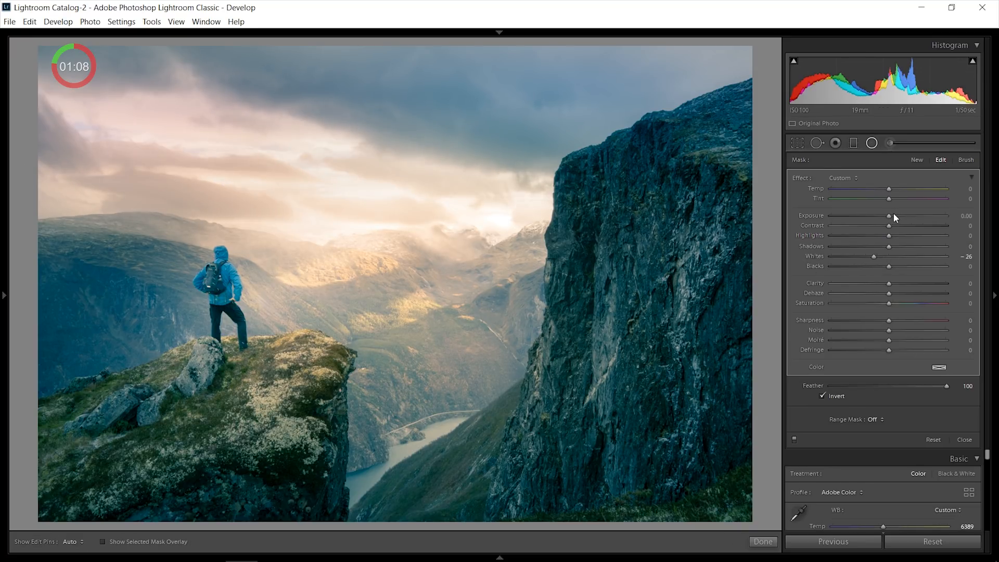
pyautogui.moveTo(896, 217); pyautogui.dragTo(893, 215)
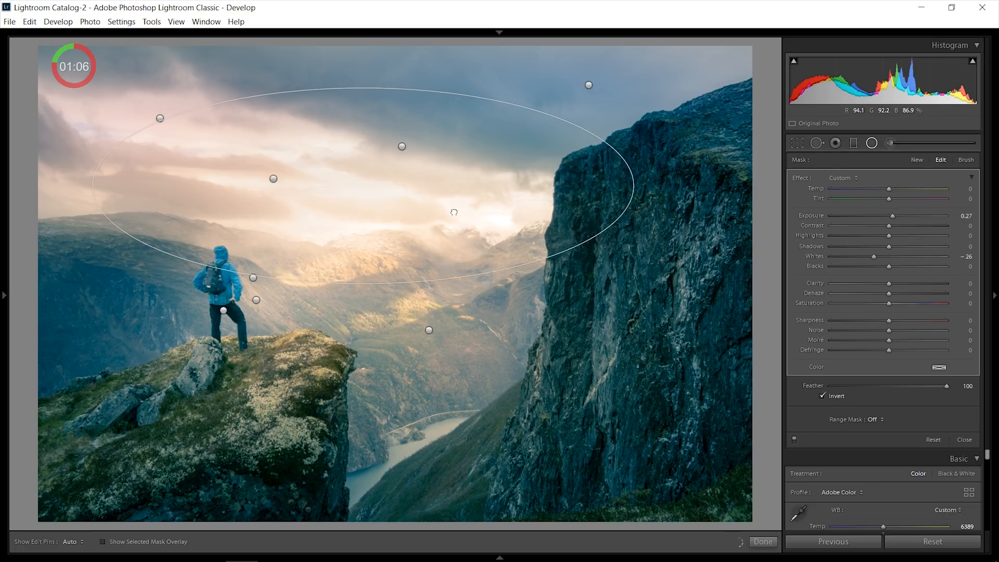
# Delete the wide sky filter to check the highlight clipping without it, and undo the deletion
pyautogui.rightClick(374, 164)
pyautogui.click(404, 184)
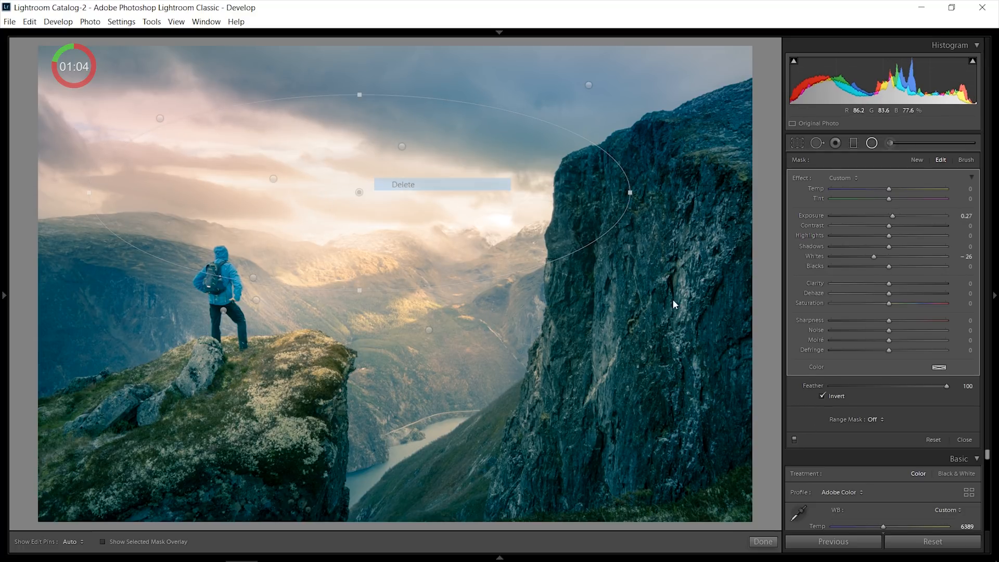
pyautogui.press('z')
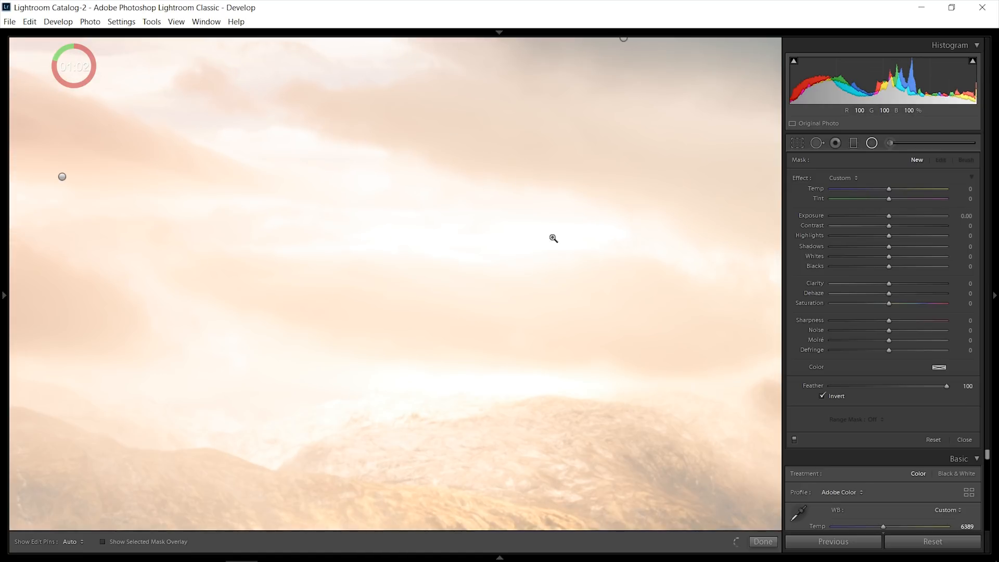
pyautogui.press('z')
pyautogui.moveTo(973, 65)
pyautogui.hotkey('ctrl', 'z')
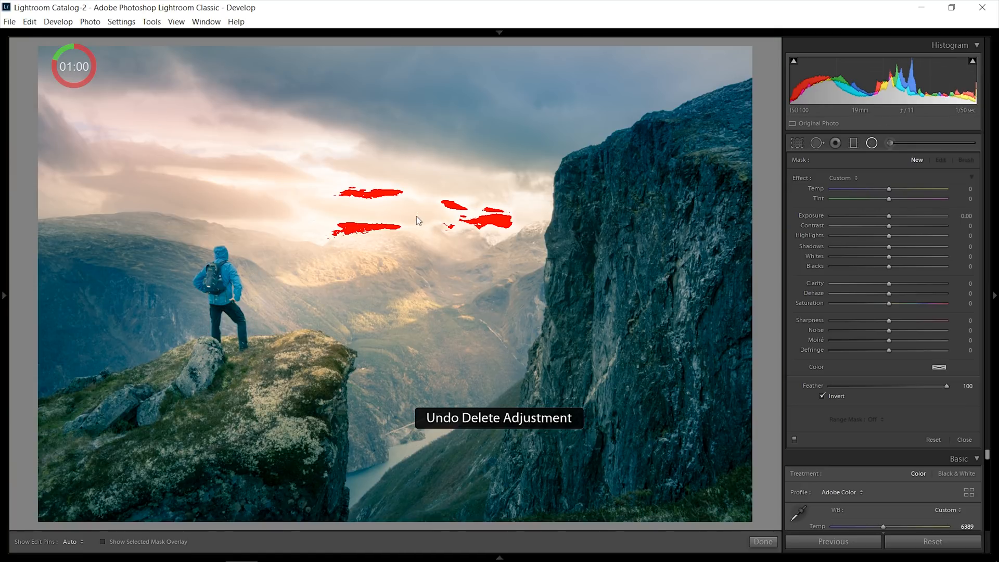
# Duplicate the wide sky filter and give the copy Temp 29, Tint 10 and a muted pinkish-red colour
pyautogui.click(359, 192)
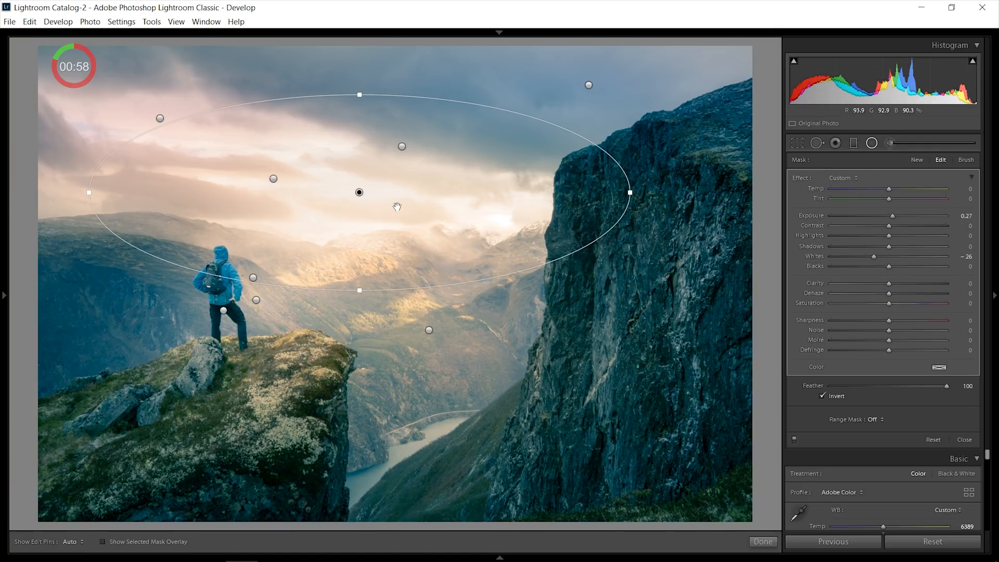
pyautogui.rightClick(402, 218)
pyautogui.click(416, 235)
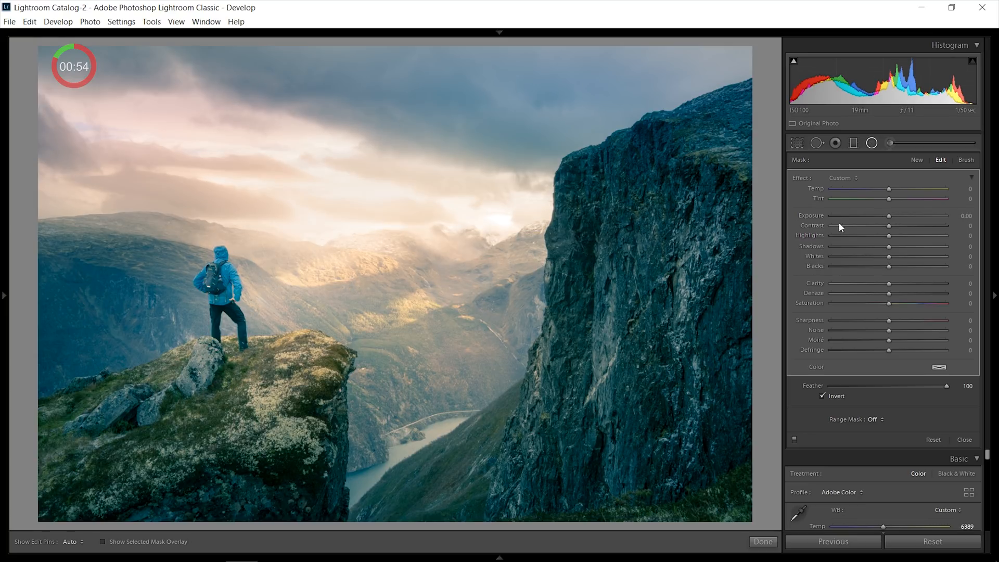
pyautogui.click(741, 371)
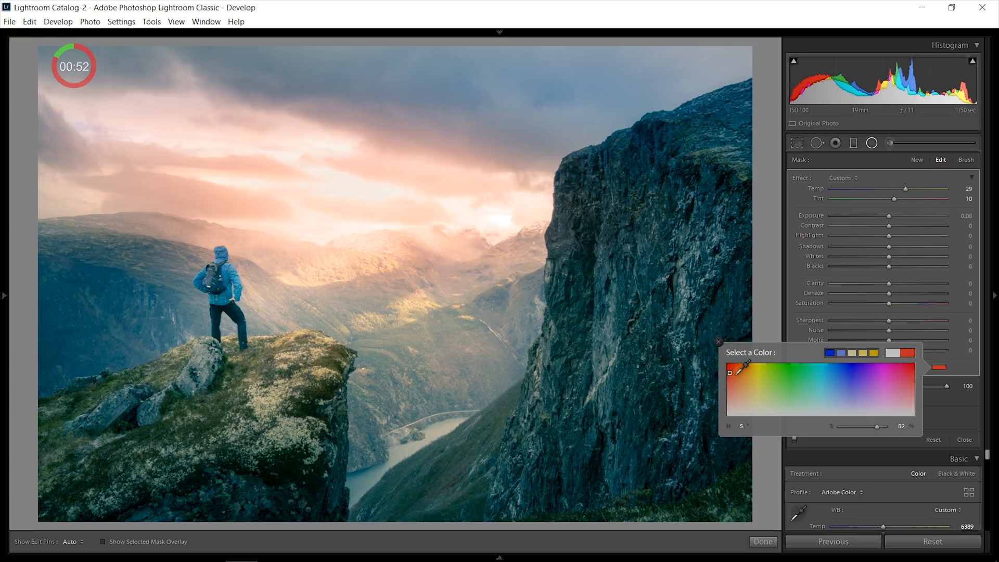
pyautogui.moveTo(729, 372)
pyautogui.mouseDown()
pyautogui.moveTo(888, 375)
pyautogui.moveTo(743, 384)
pyautogui.moveTo(725, 372)
pyautogui.mouseUp()
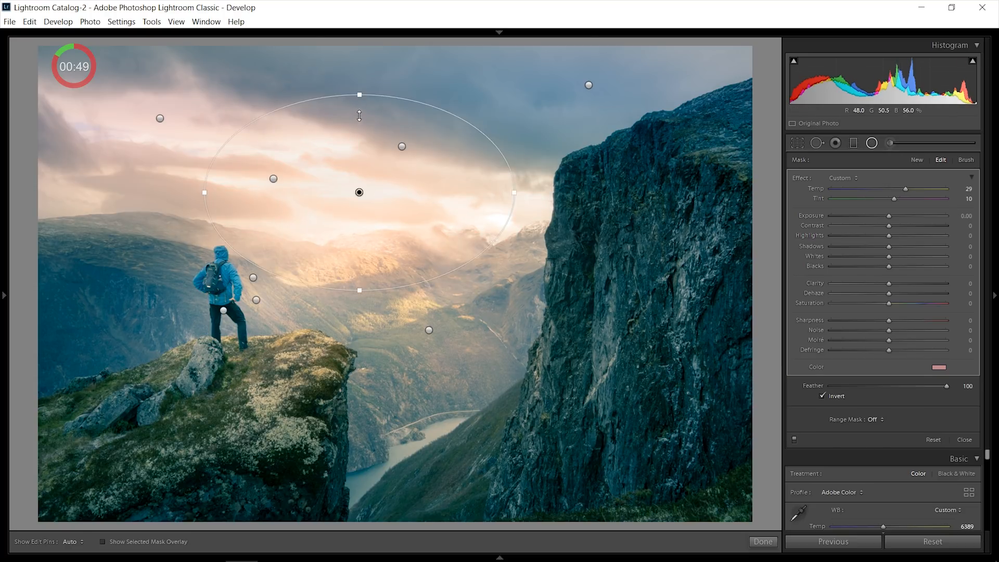
# Flatten the pinkish sky filter and move it down towards the horizon, with Saturation 61 and Exposure 0.96
pyautogui.moveTo(359, 94); pyautogui.dragTo(353, 141)
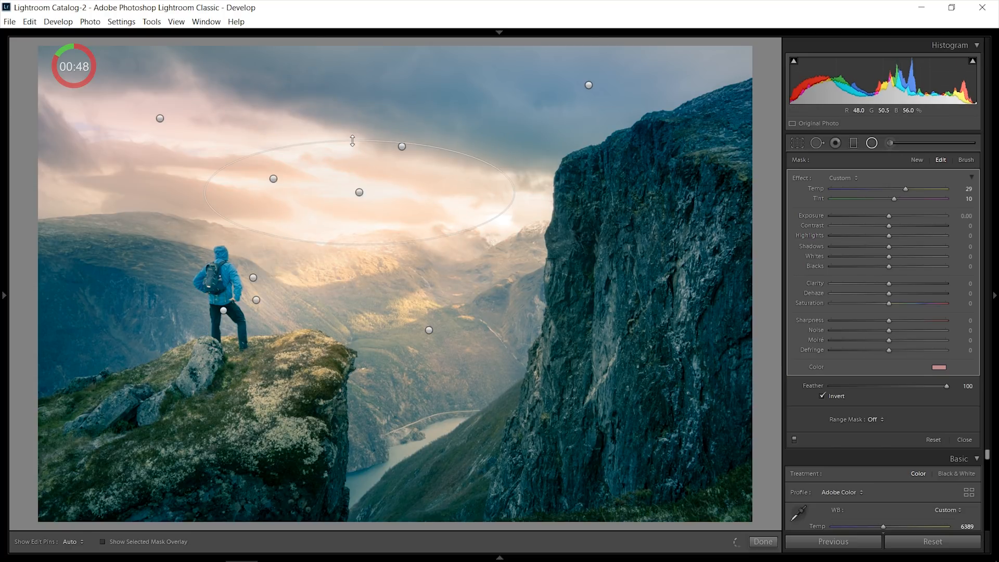
pyautogui.moveTo(359, 191); pyautogui.dragTo(357, 213)
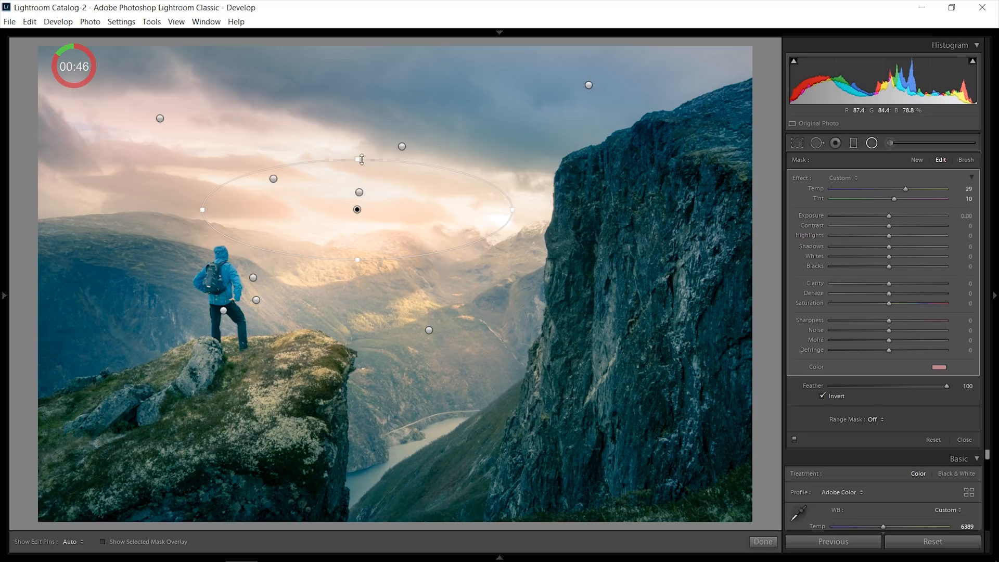
pyautogui.moveTo(888, 303); pyautogui.dragTo(922, 304)
pyautogui.moveTo(888, 217); pyautogui.dragTo(903, 220)
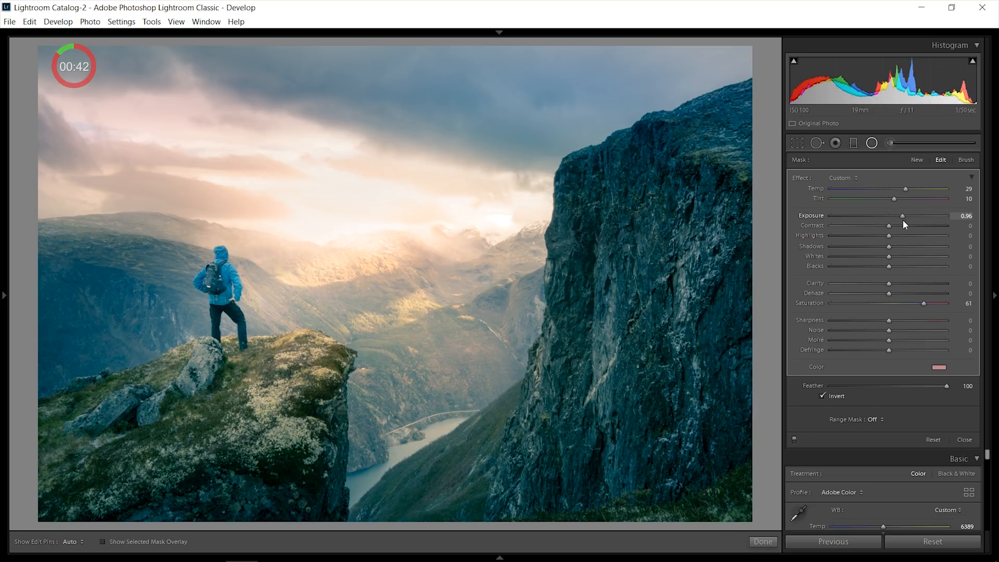
# Widen the pinkish sky filter towards the cliff, try Whites at 66 and reset Whites
pyautogui.moveTo(555, 215); pyautogui.dragTo(668, 204)
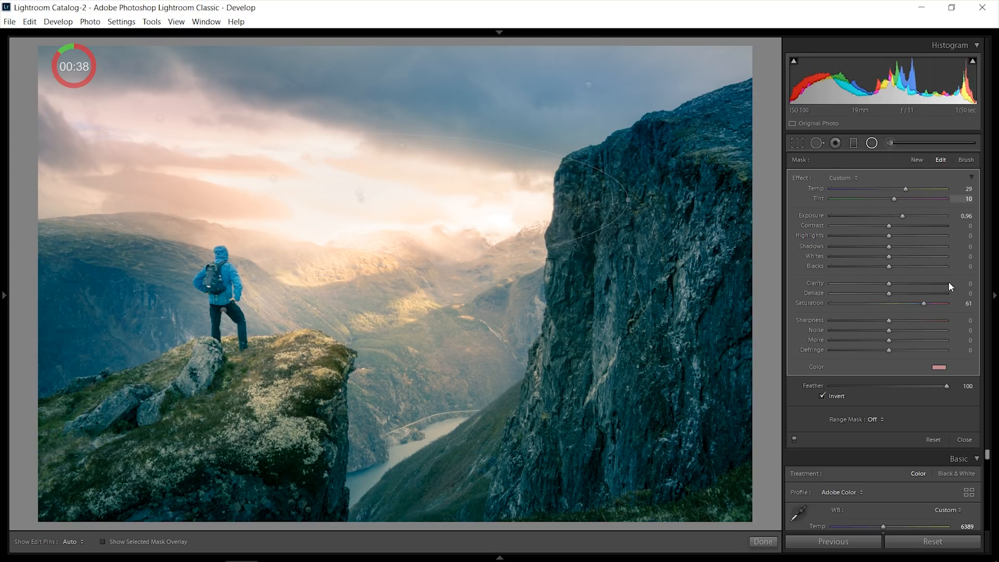
pyautogui.click(926, 256)
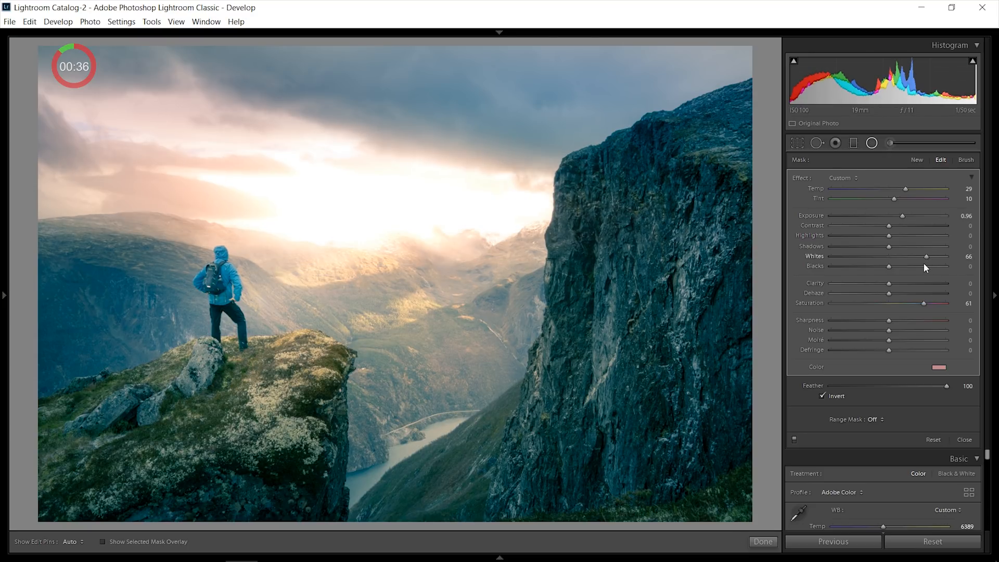
pyautogui.doubleClick(928, 255)
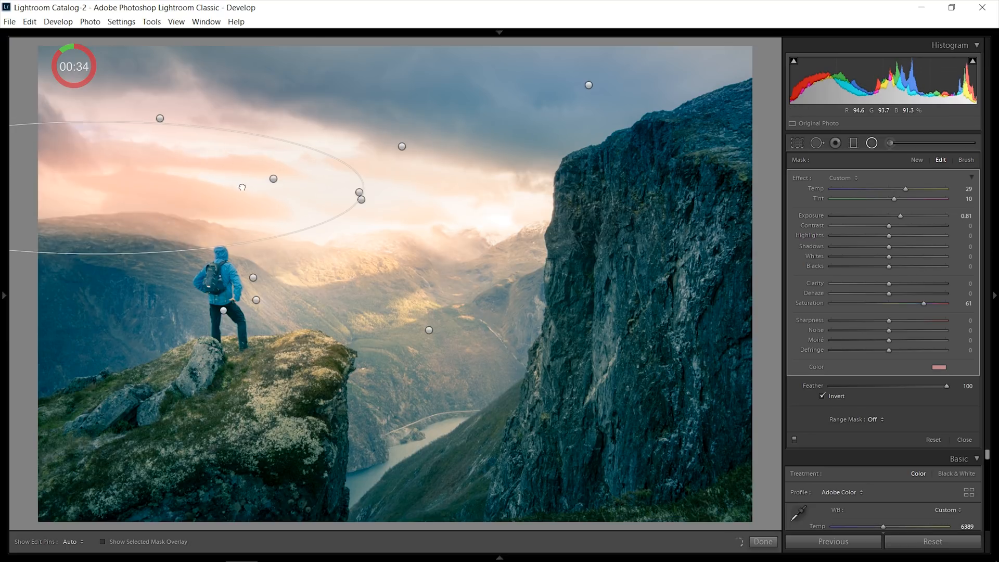
# Reset Saturation, Exposure and Temp on the filter copy over the left clouds, colour it blue with hue 207 and saturation 68, and shift it right
pyautogui.doubleClick(813, 303)
pyautogui.doubleClick(814, 215)
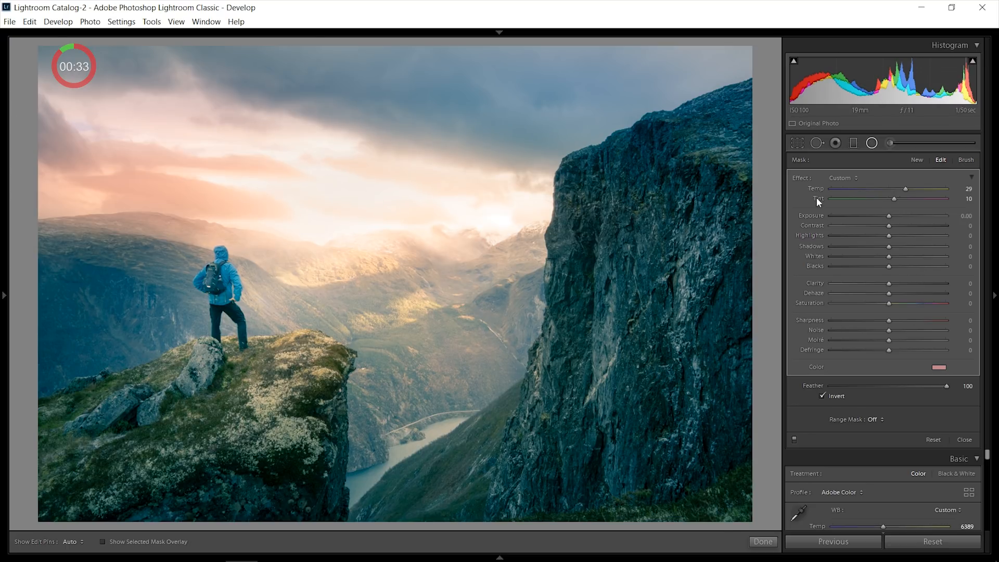
pyautogui.click(942, 368)
pyautogui.click(855, 389)
pyautogui.moveTo(894, 368); pyautogui.dragTo(833, 380)
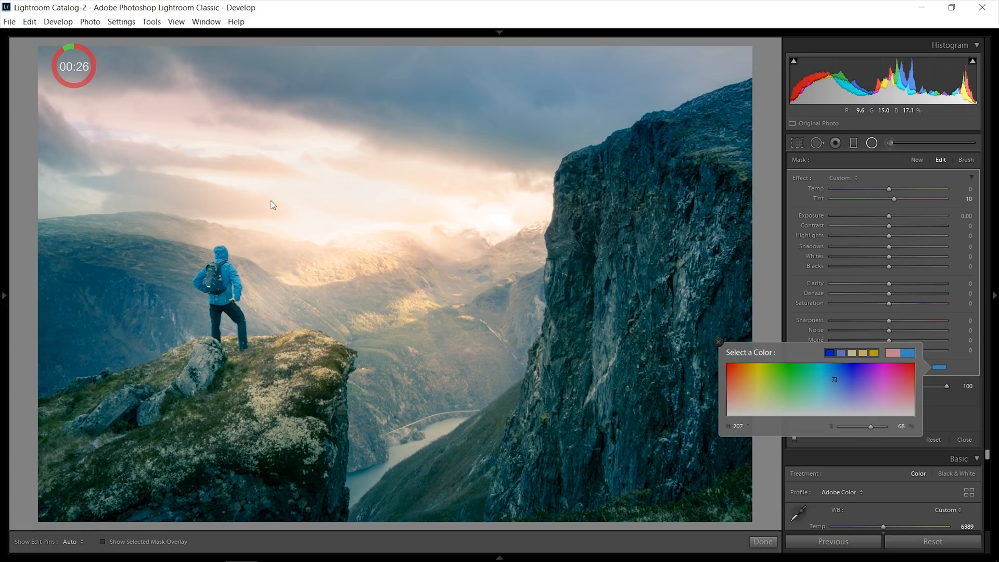
pyautogui.moveTo(240, 193); pyautogui.dragTo(276, 195)
pyautogui.click(963, 439)
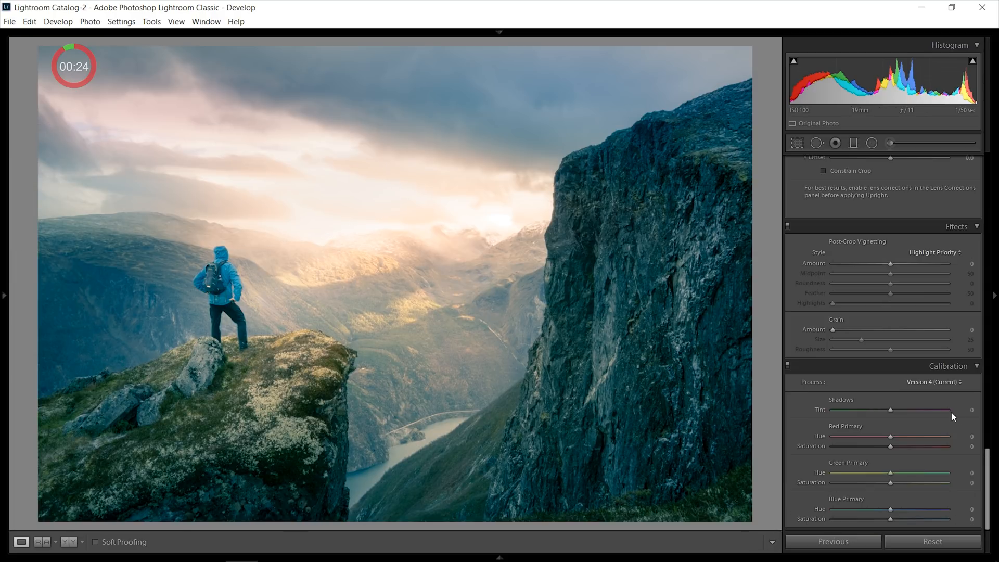
# In Calibration, set Red Primary Hue +15 and Saturation +30, Green Primary -19 and +17, and Blue Primary -20 and +27
pyautogui.moveTo(869, 435); pyautogui.dragTo(841, 468)
pyautogui.moveTo(914, 473)
pyautogui.mouseDown()
pyautogui.moveTo(878, 473)
pyautogui.moveTo(916, 485)
pyautogui.moveTo(882, 478)
pyautogui.moveTo(900, 474)
pyautogui.mouseUp()
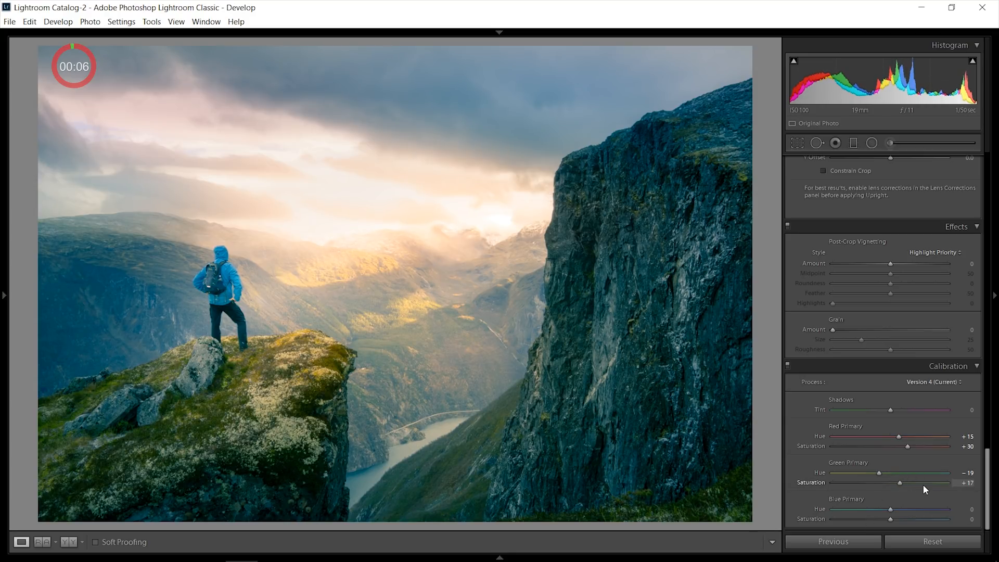
pyautogui.moveTo(890, 509)
pyautogui.mouseDown()
pyautogui.moveTo(875, 509)
pyautogui.moveTo(907, 507)
pyautogui.mouseUp()
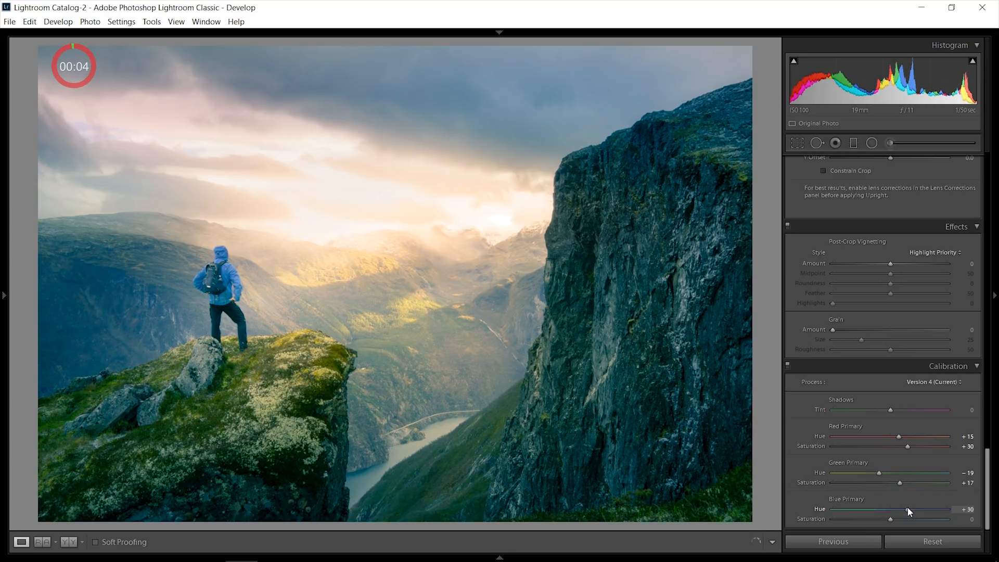
pyautogui.moveTo(869, 518); pyautogui.dragTo(905, 518)
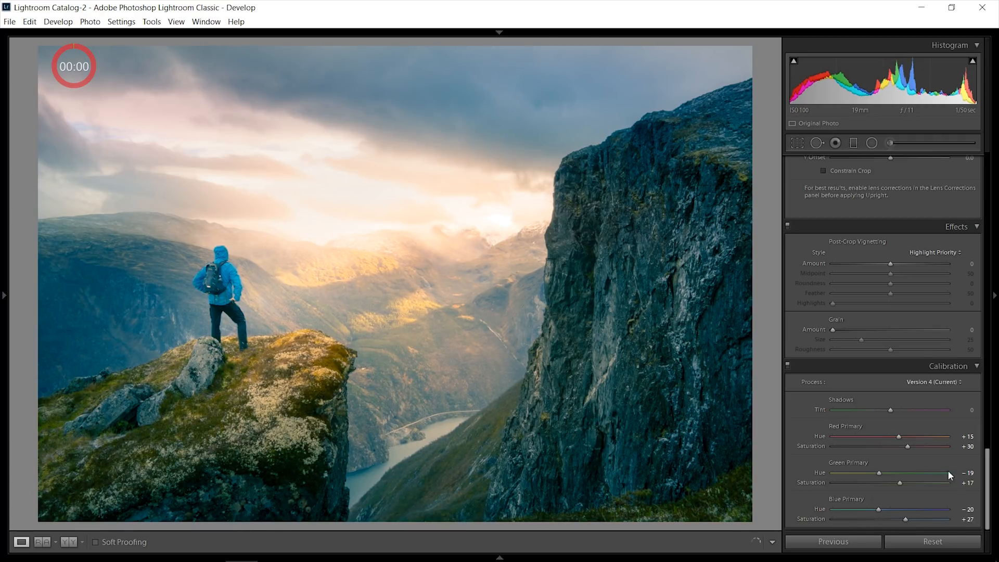
# Adjust the pinkish radial filter above the horizon to Exposure 1.14, Contrast -36, Highlights -19 and Whites -11
pyautogui.scroll(15, 904, 224)
pyautogui.click(874, 145)
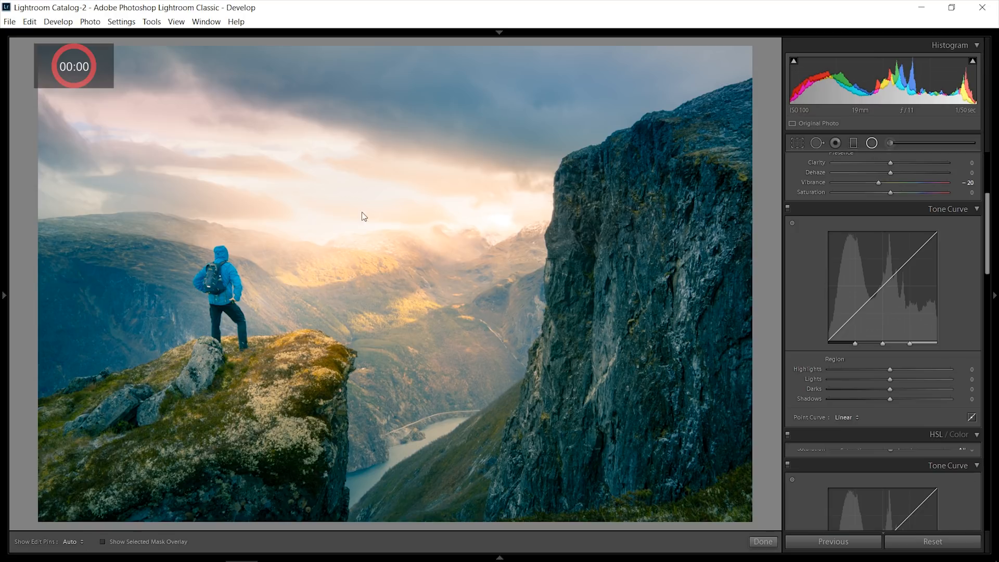
pyautogui.click(361, 199)
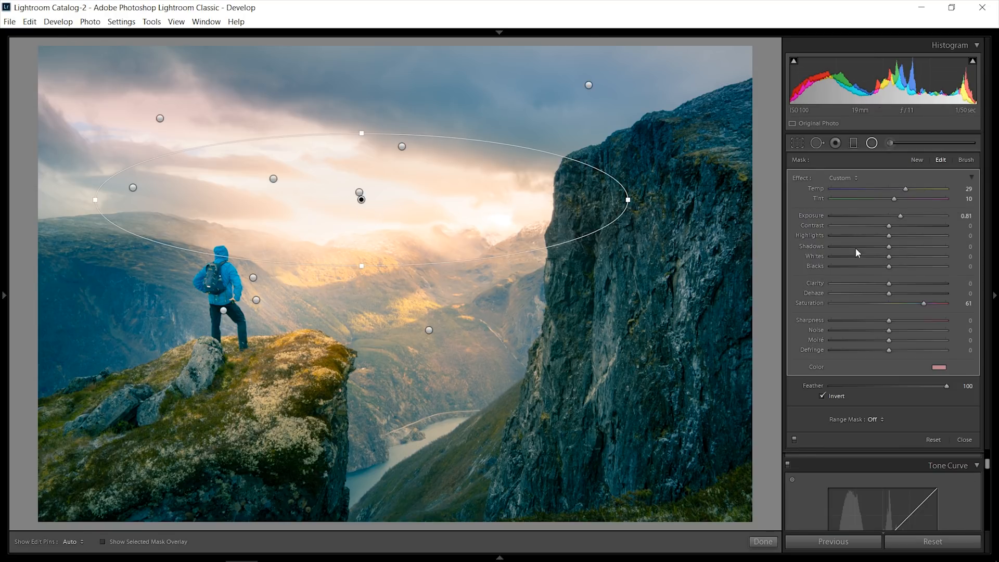
pyautogui.moveTo(857, 233); pyautogui.dragTo(882, 257)
pyautogui.moveTo(900, 216); pyautogui.dragTo(868, 226)
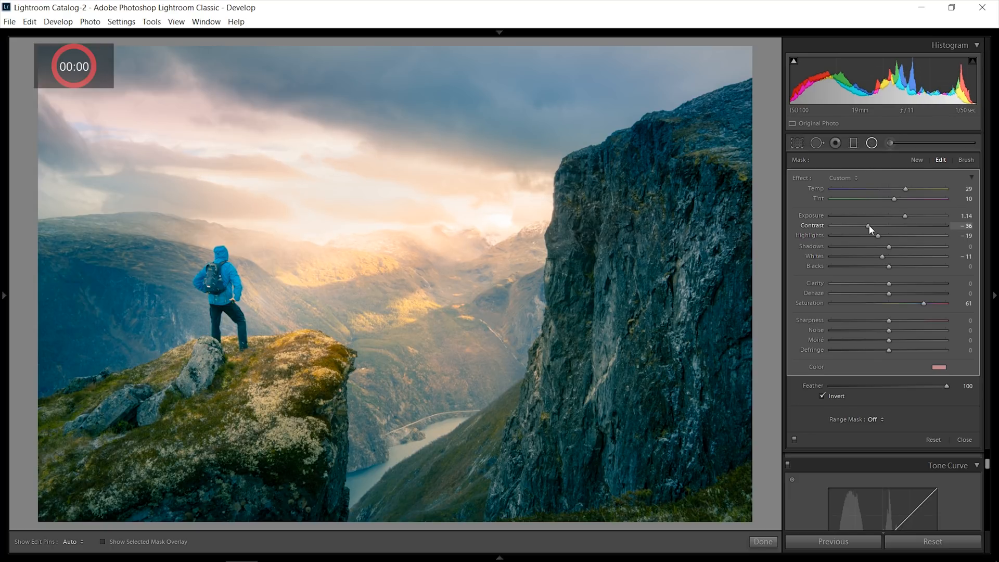
pyautogui.click(872, 144)
# Set Tint 33 and Shadows -19 on the existing graduated filter over the dark cliff
pyautogui.click(853, 144)
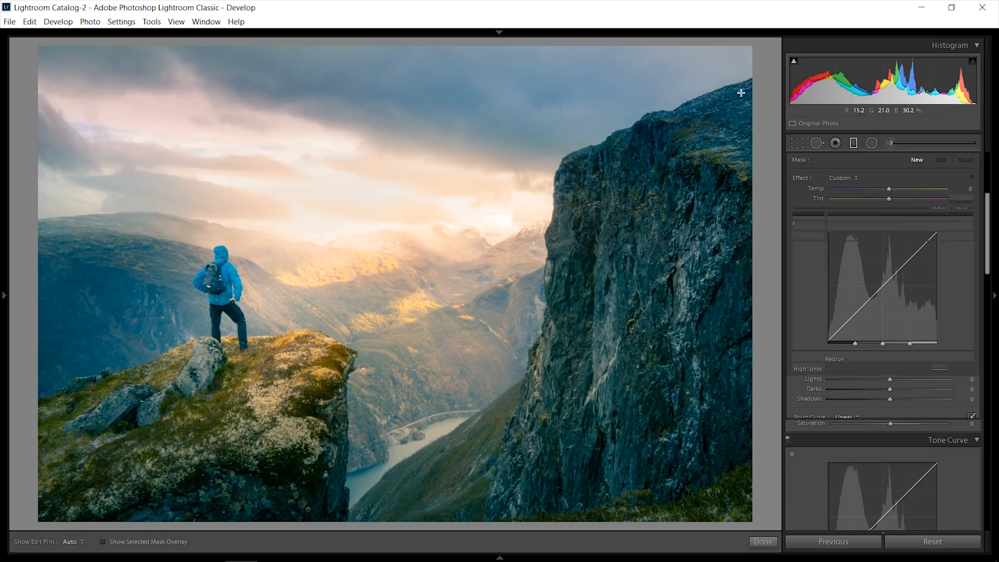
pyautogui.click(599, 306)
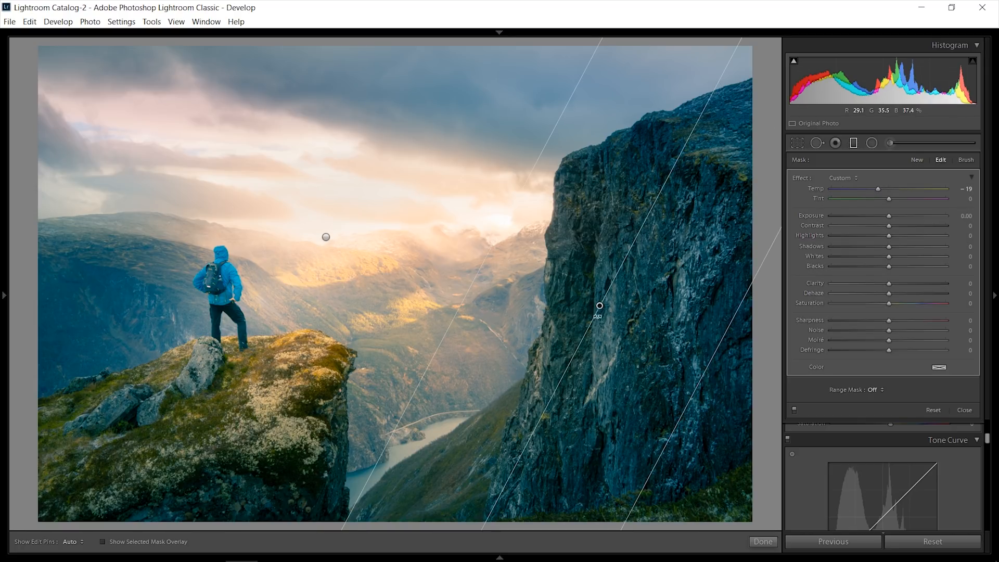
pyautogui.moveTo(888, 199); pyautogui.dragTo(907, 199)
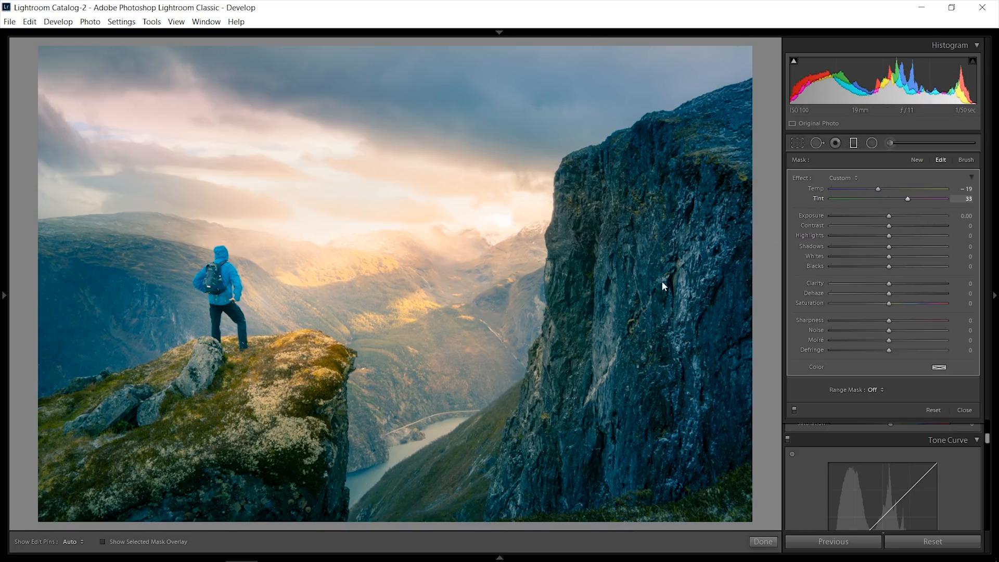
pyautogui.moveTo(889, 246); pyautogui.dragTo(877, 246)
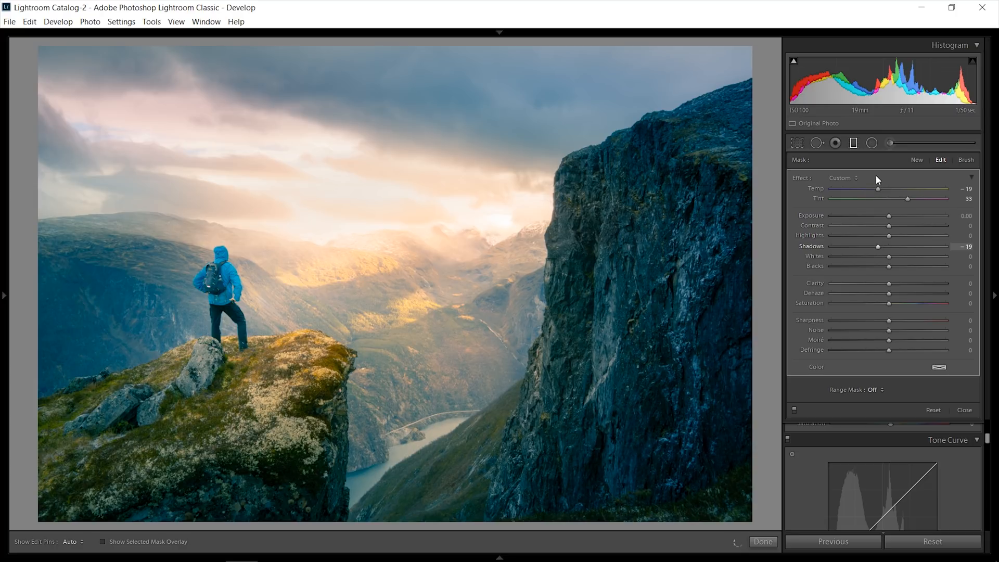
# Colour the cliff's graduated filter a muted blue and shift it further right across the cliff
pyautogui.click(938, 367)
pyautogui.moveTo(907, 370); pyautogui.dragTo(850, 373)
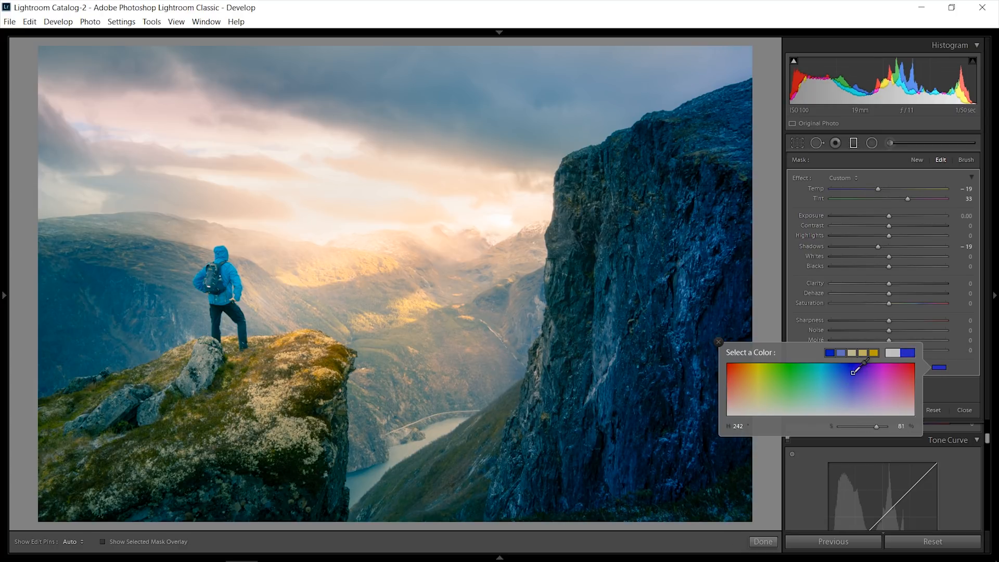
pyautogui.moveTo(849, 371); pyautogui.dragTo(835, 384)
pyautogui.click(719, 341)
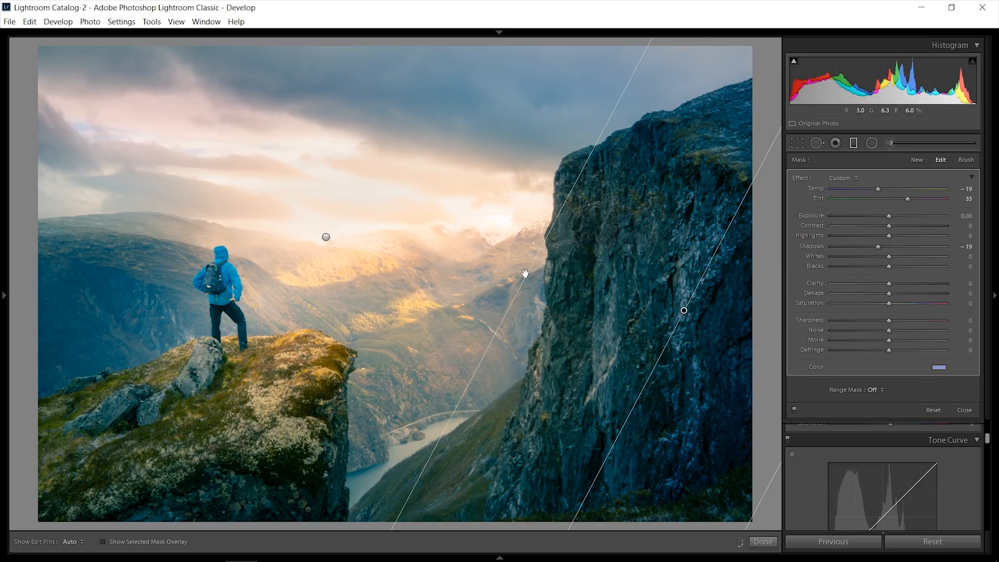
# Place a copy of the blue graduated filter over the lower-left foreground rocks, rotated to darken and cool that corner
pyautogui.moveTo(683, 310); pyautogui.dragTo(430, 255)
pyautogui.moveTo(446, 210); pyautogui.dragTo(476, 250)
pyautogui.moveTo(429, 253); pyautogui.dragTo(320, 381)
pyautogui.click(850, 148)
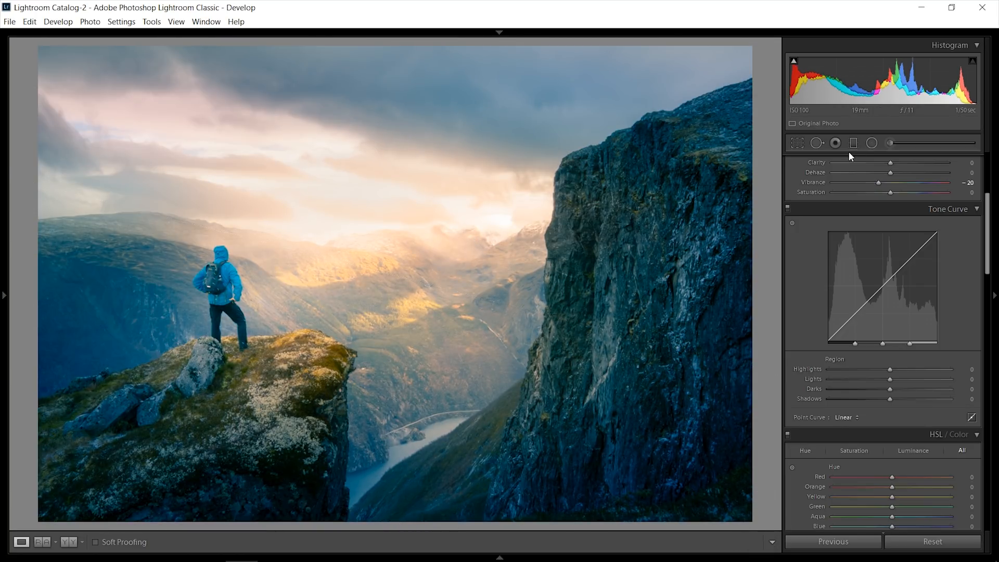
# Add a wide radial filter with neutral sliders over the dark upper clouds and colour it violet
pyautogui.click(872, 143)
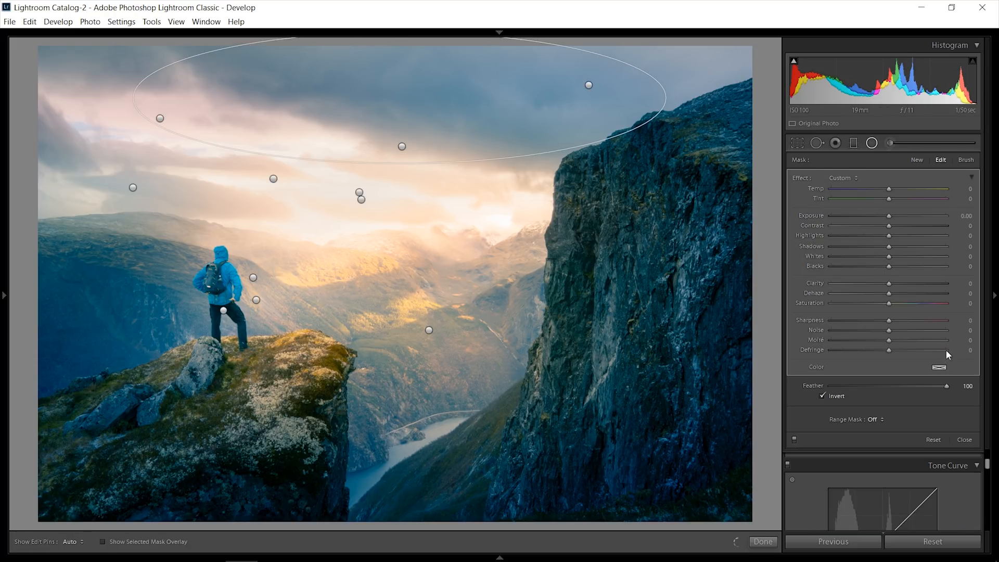
pyautogui.click(939, 367)
pyautogui.click(882, 371)
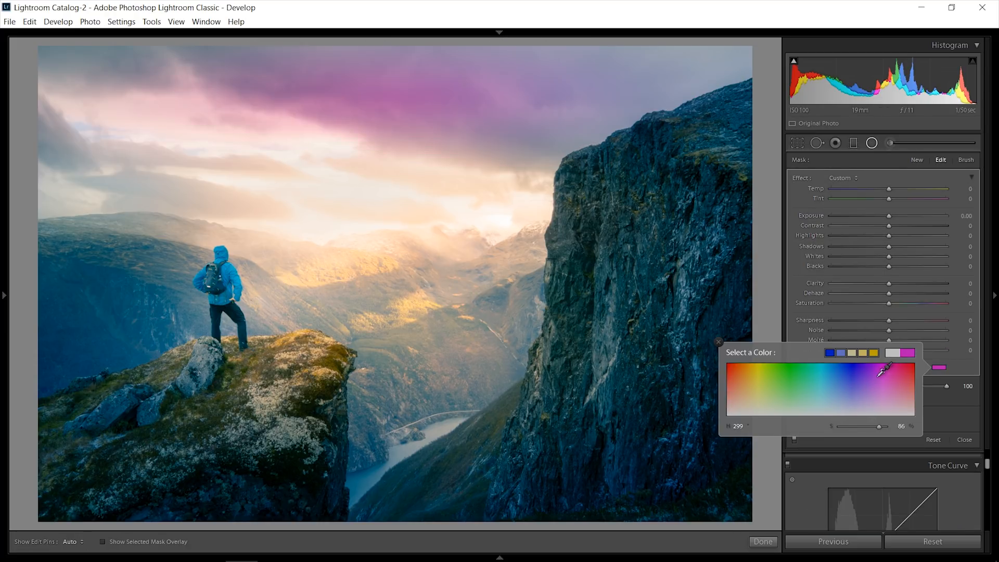
pyautogui.moveTo(866, 380); pyautogui.dragTo(864, 380)
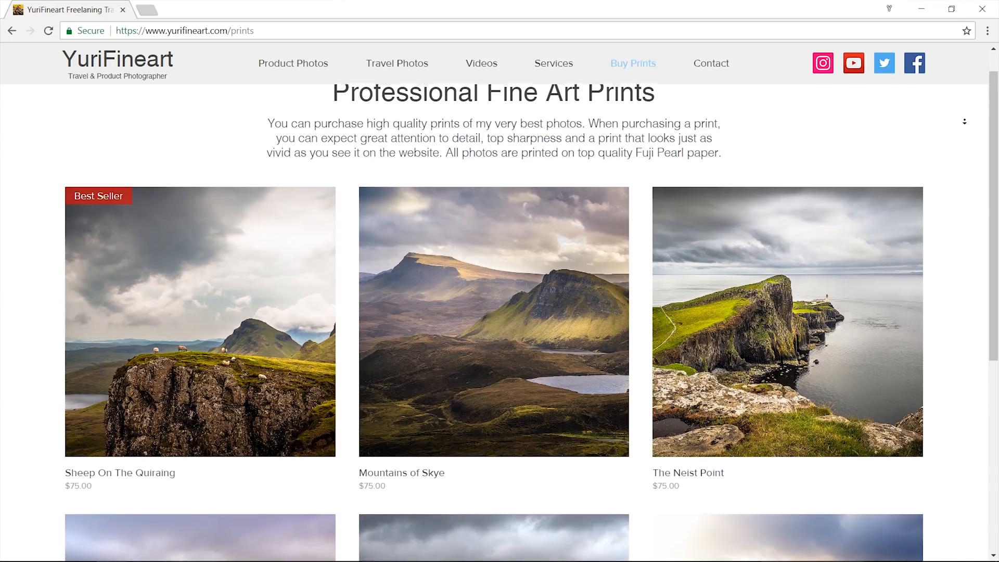
pyautogui.scroll(-1, 780, 312)
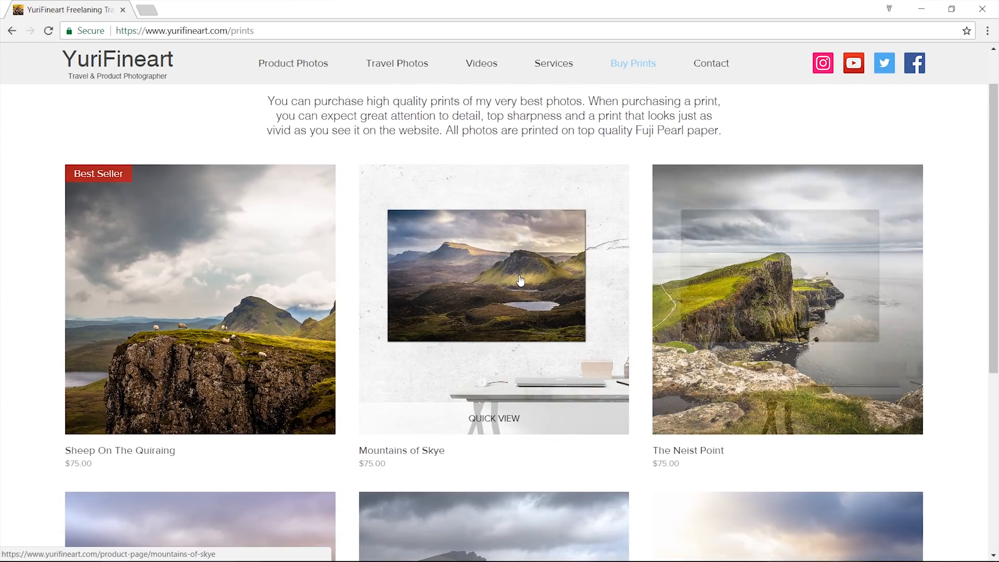